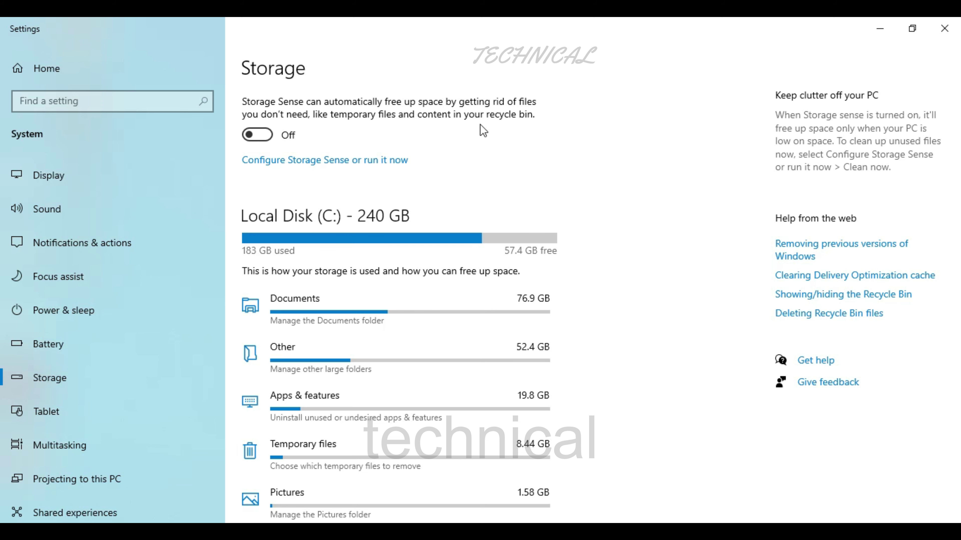
In the storage temporary files list, also mark Recycle Bin and Delivery Optimization Files for removal
left_click(316, 454)
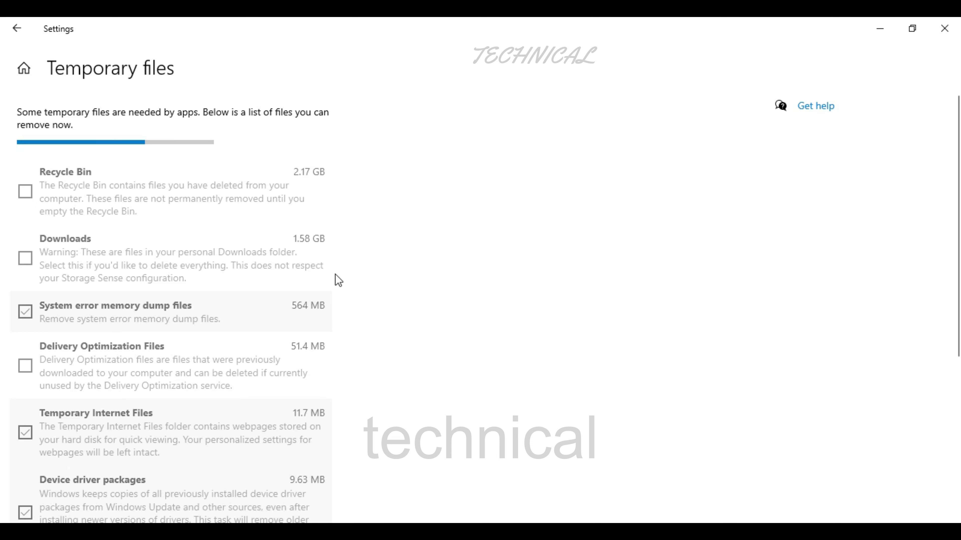
scroll(300, 353, "down", 5)
scroll(296, 351, "up", 5)
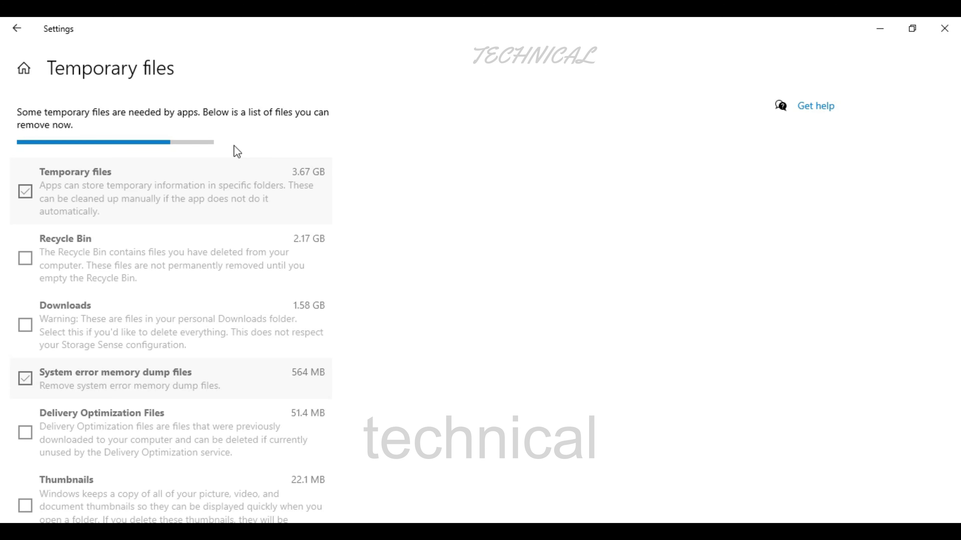
left_click(25, 265)
scroll(28, 331, "down", 3)
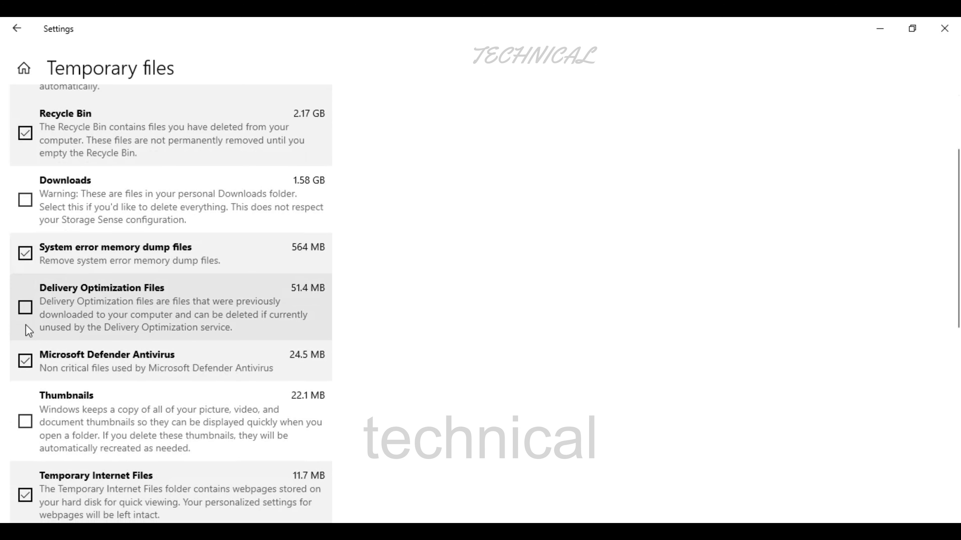
left_click(27, 321)
scroll(365, 381, "down", 10)
scroll(289, 369, "up", 12)
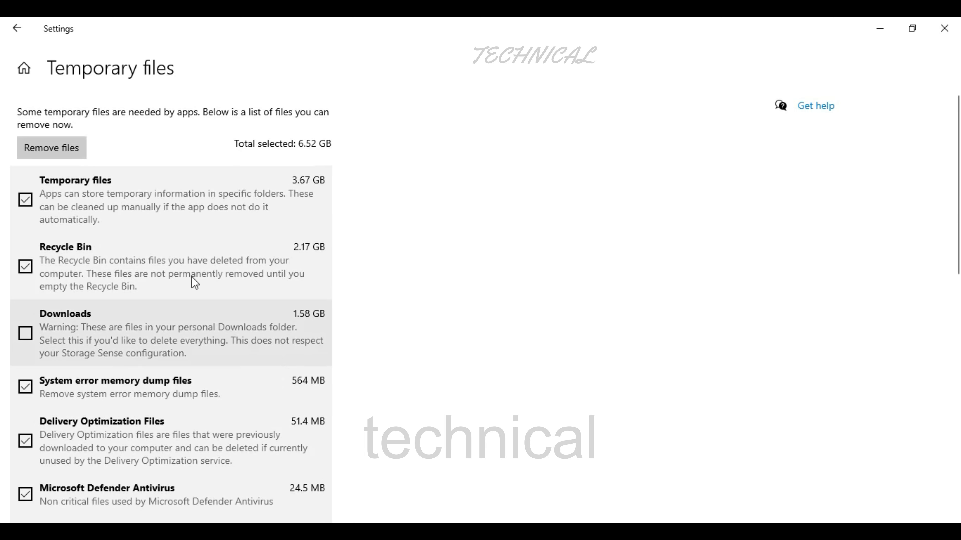
Remove the marked temporary files, return to the storage overview and close Settings
left_click(59, 149)
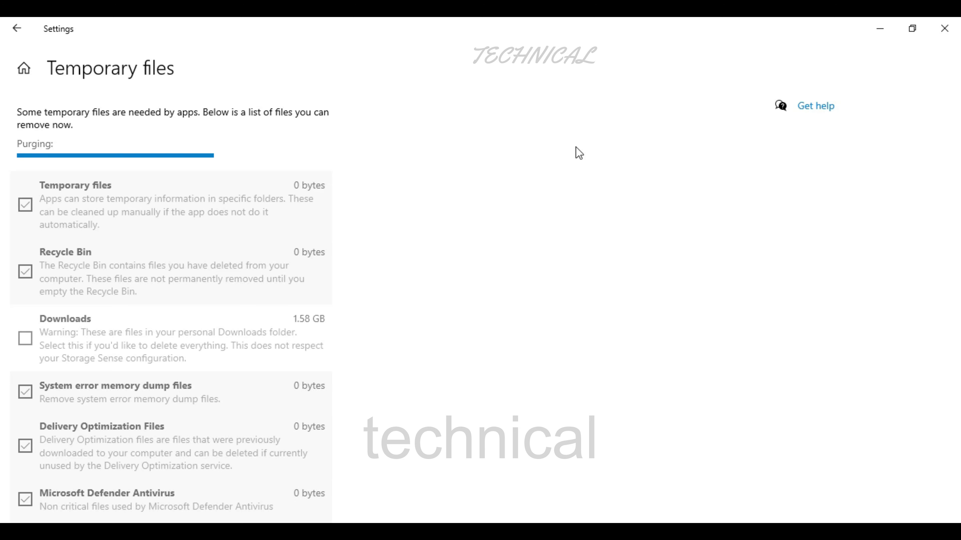
scroll(294, 360, "down", 5)
scroll(294, 360, "up", 5)
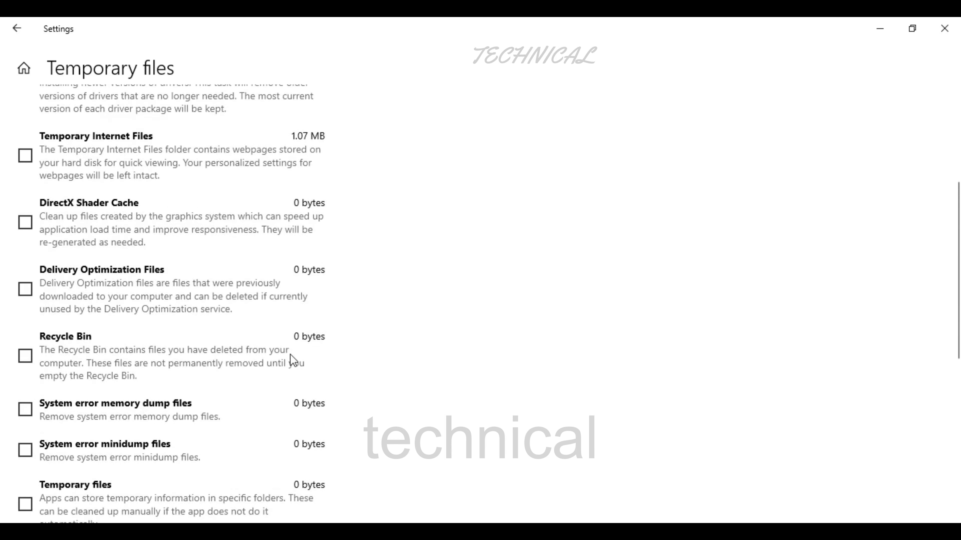
left_click(15, 27)
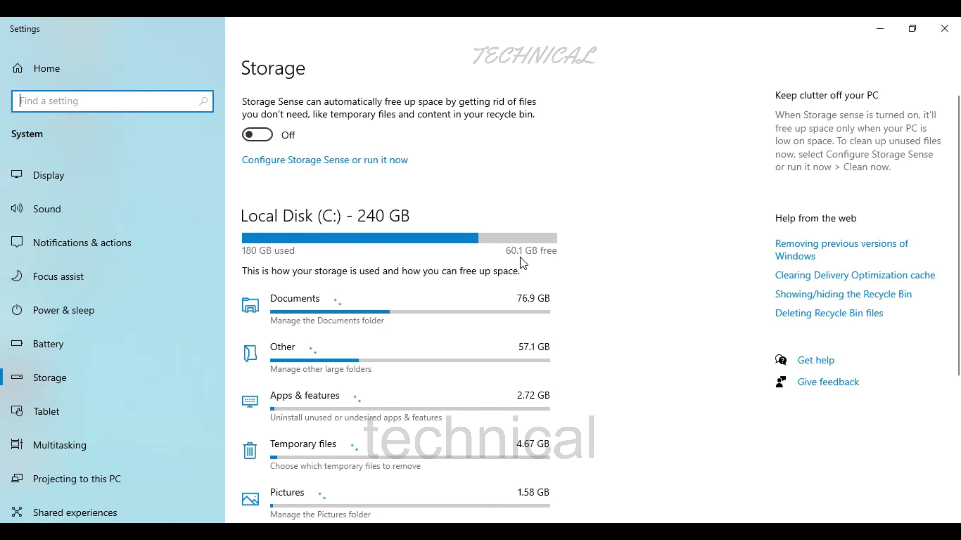
left_click(944, 28)
Open the Performance Options through the properties of This PC and its advanced system settings
right_click(17, 42)
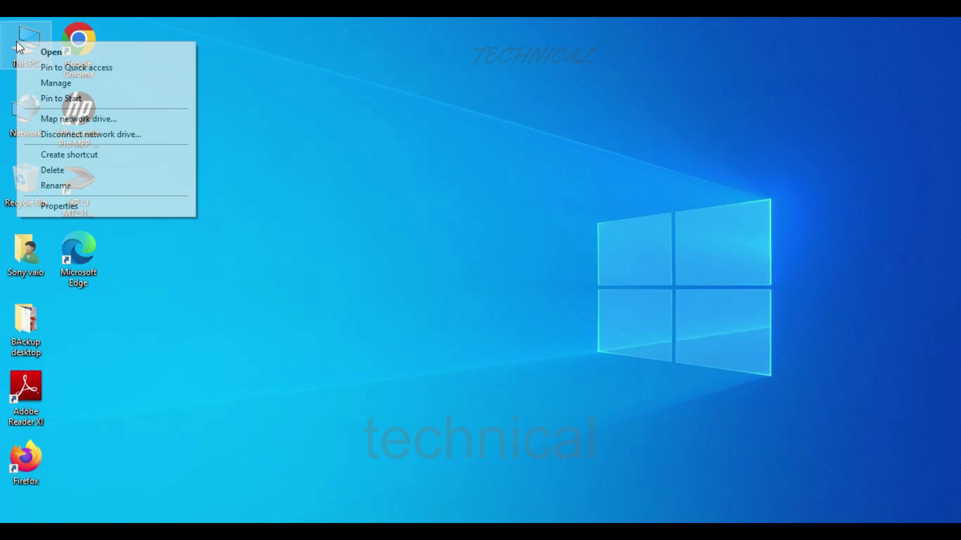
left_click(73, 212)
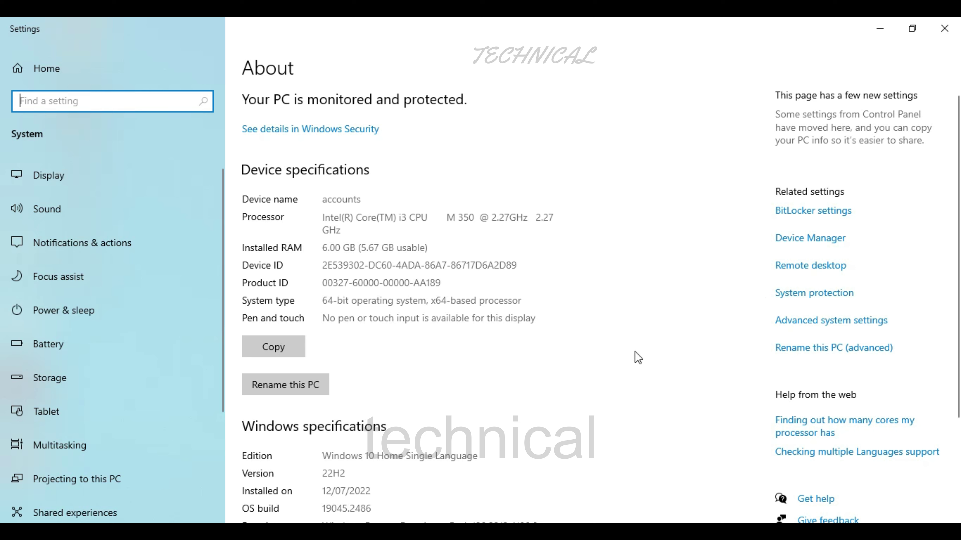
left_click(801, 321)
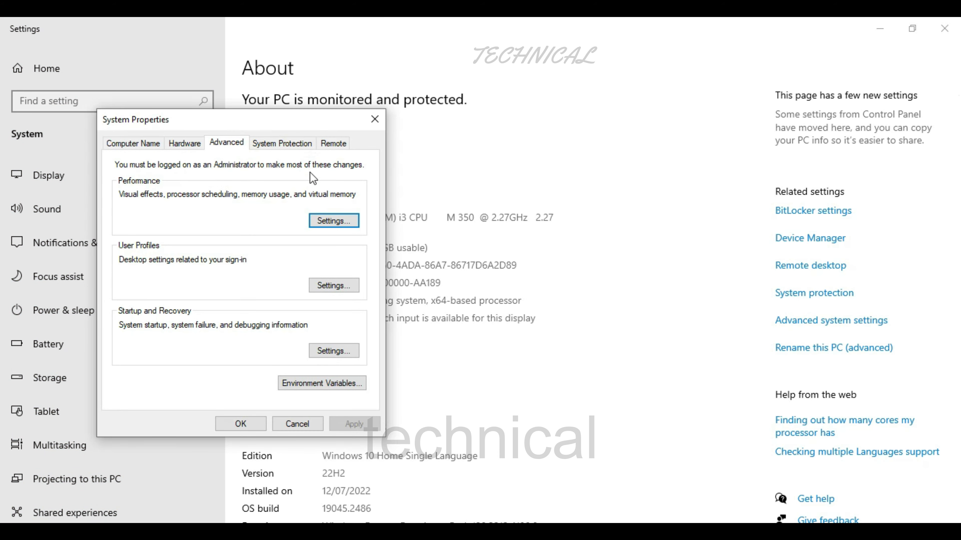
left_click(332, 217)
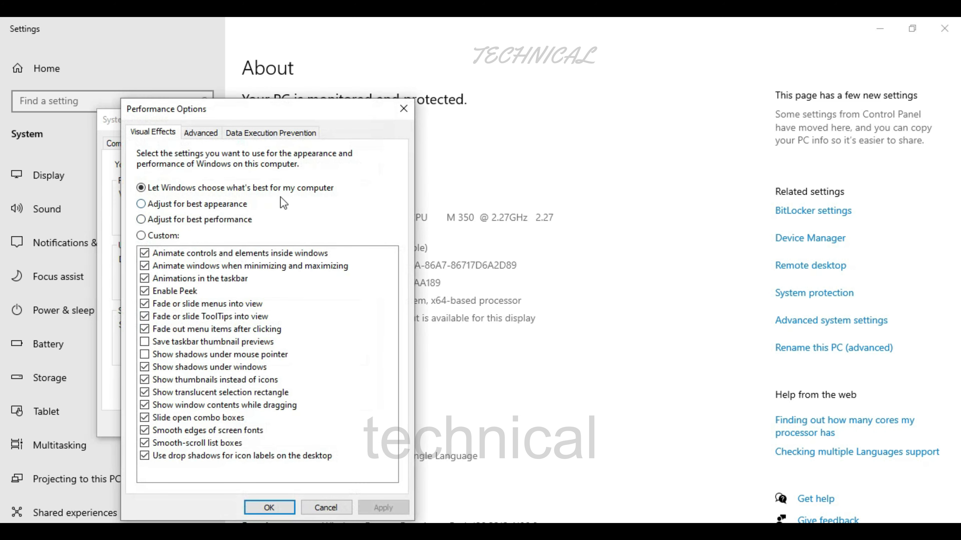
Clear all visual effects, keeping only the three animation options and the shadows under the mouse pointer and windows enabled
left_click(148, 203)
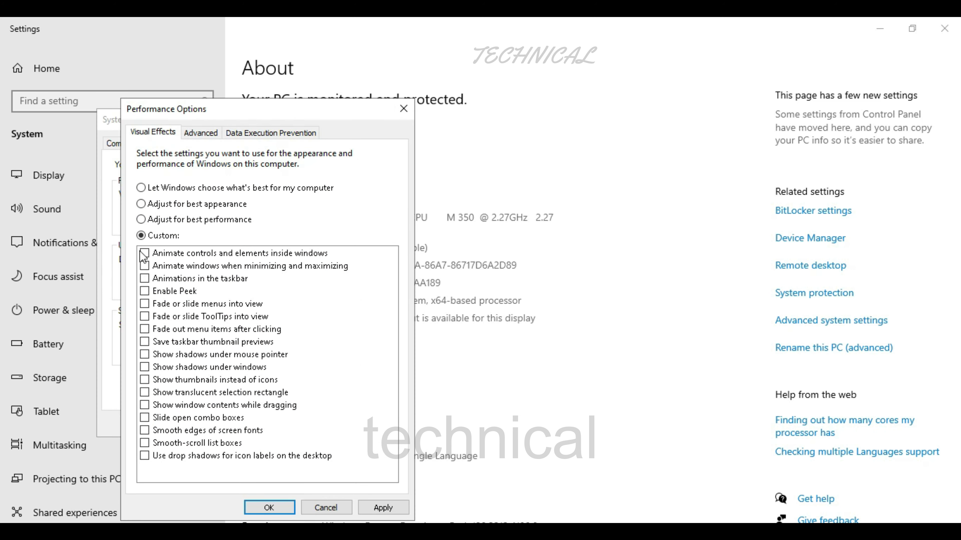
left_click(142, 267)
left_click(146, 279)
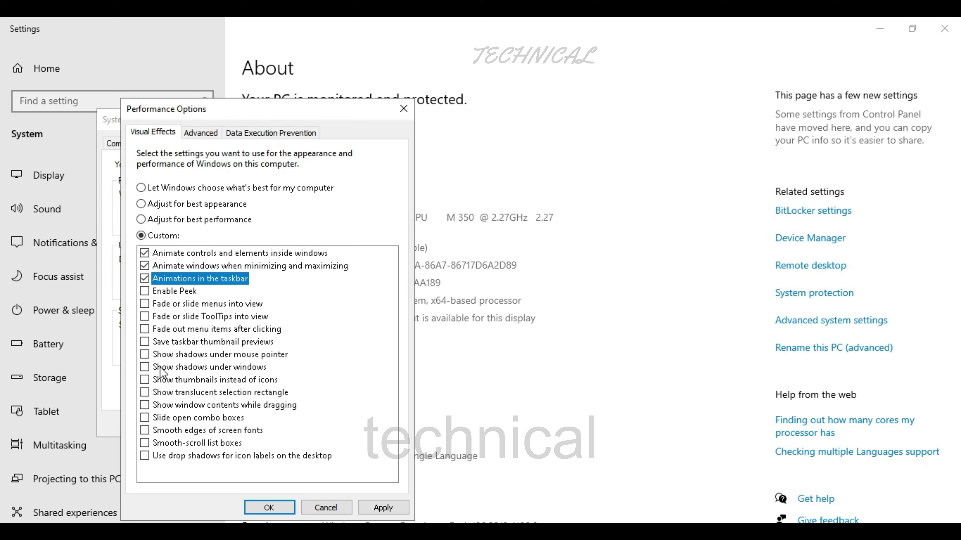
left_click(146, 354)
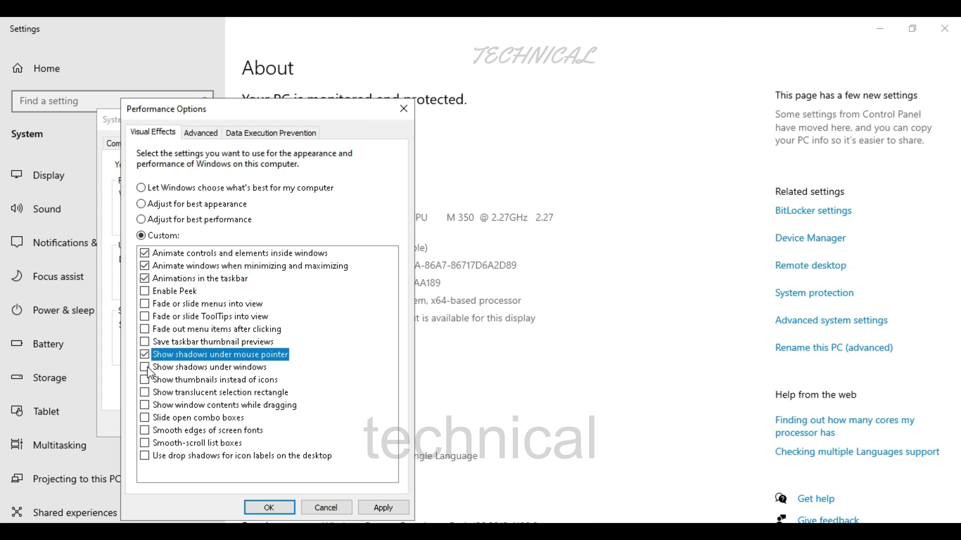
left_click(146, 367)
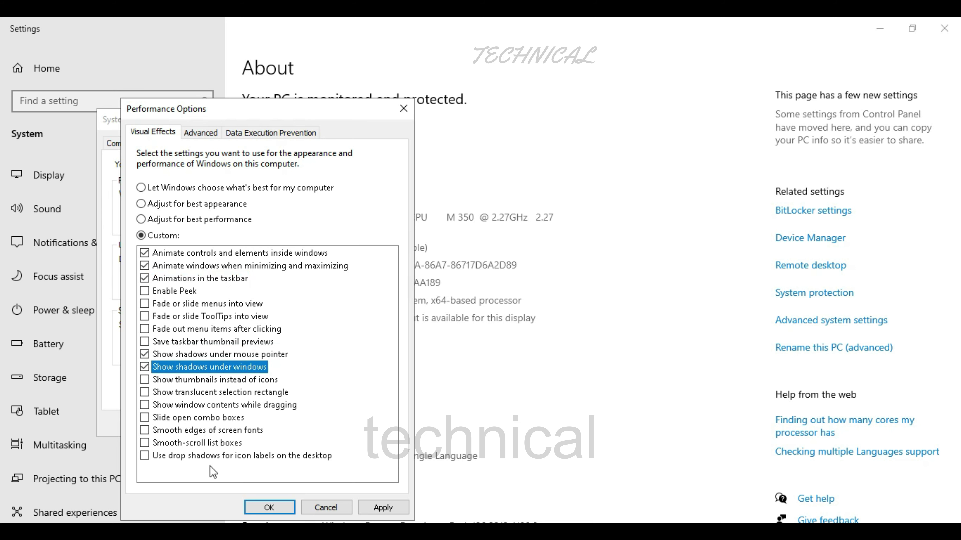
Enable smooth screen font edges, icon label drop shadows, smooth-scroll list boxes and slide-open combo boxes, and apply the visual effects
left_click(148, 432)
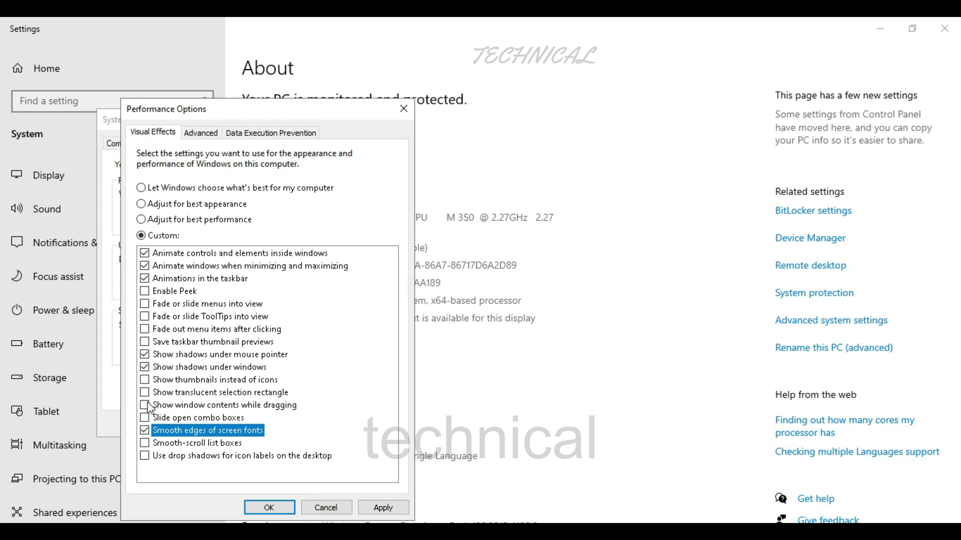
left_click(144, 456)
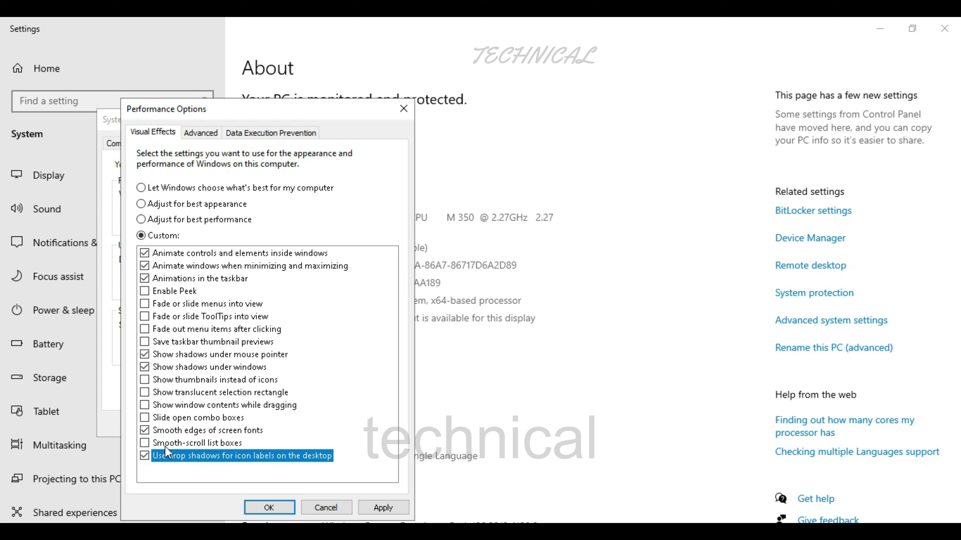
left_click(144, 442)
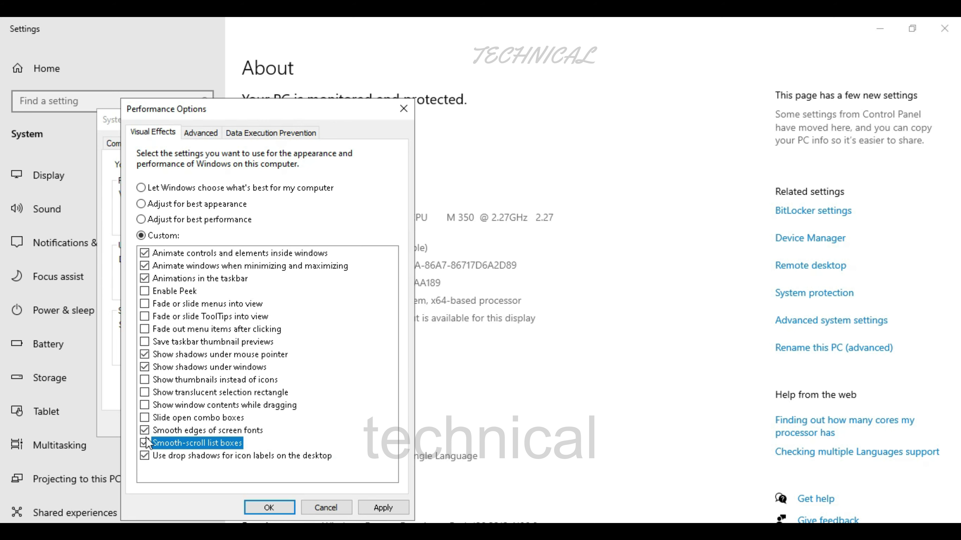
left_click(144, 418)
left_click(383, 509)
left_click(269, 508)
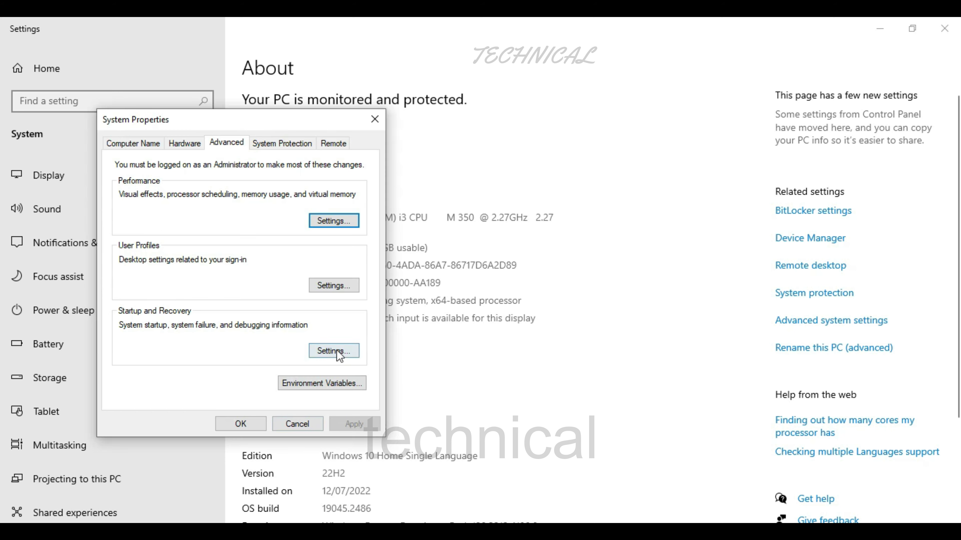
Review the Startup and Recovery settings and the system protection settings of Local Disk (C:), cancelling both dialogs
left_click(333, 350)
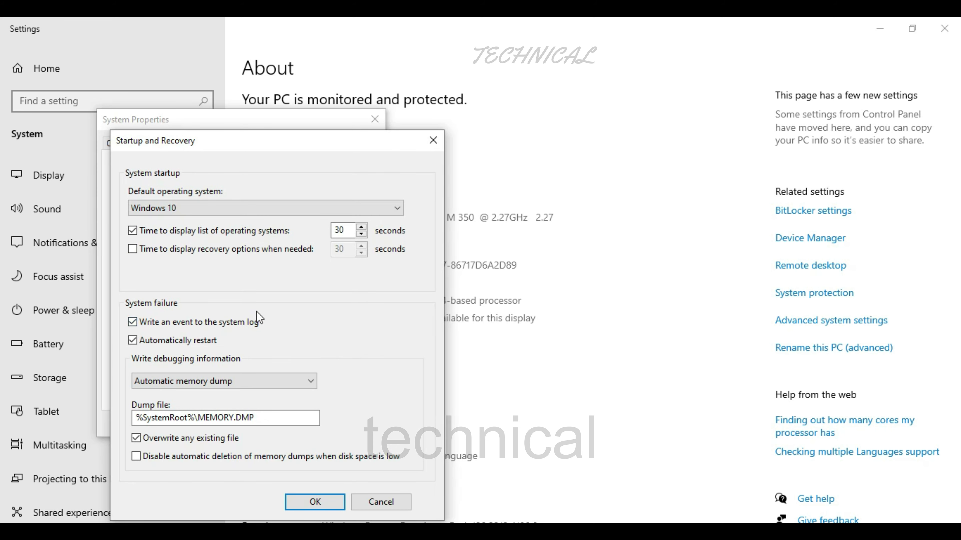
left_click(393, 501)
left_click(294, 146)
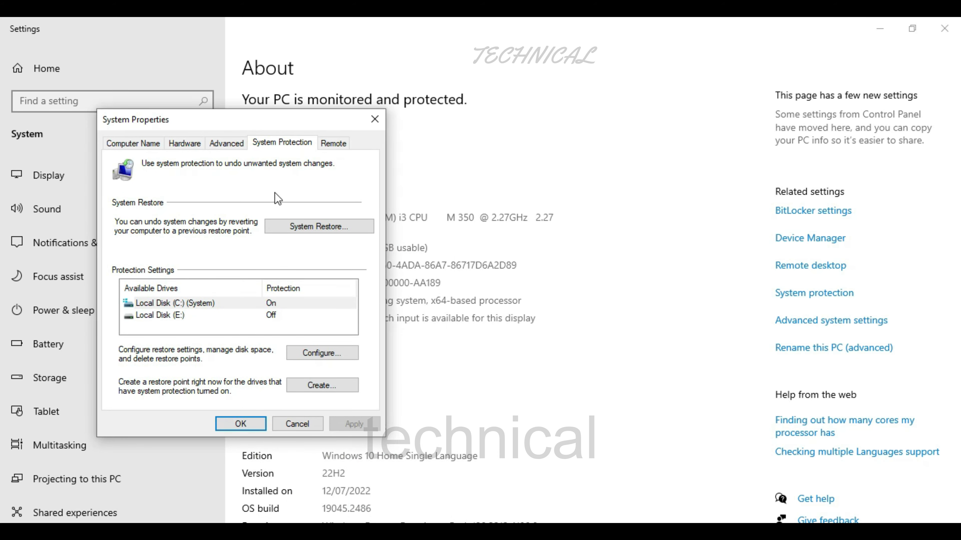
left_click(172, 304)
left_click(321, 353)
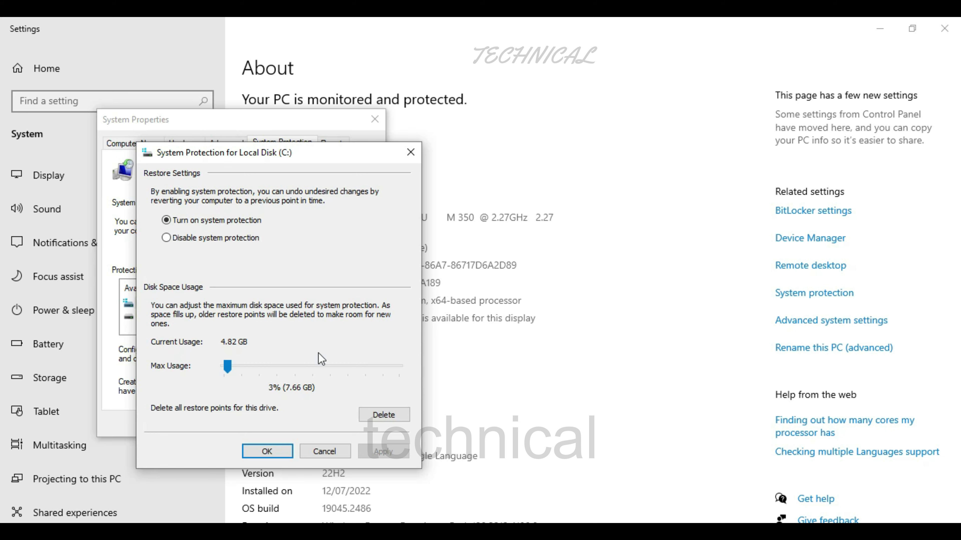
left_click(324, 451)
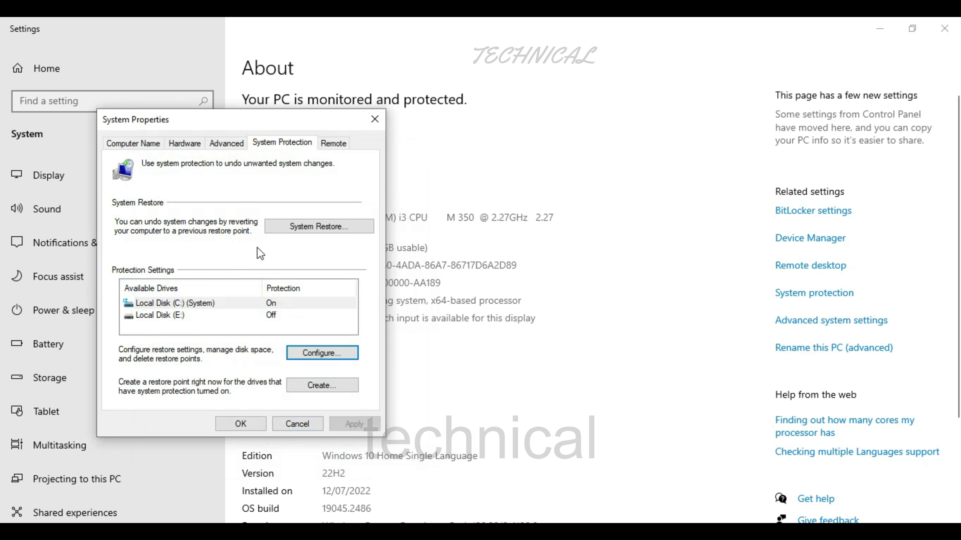
left_click(294, 228)
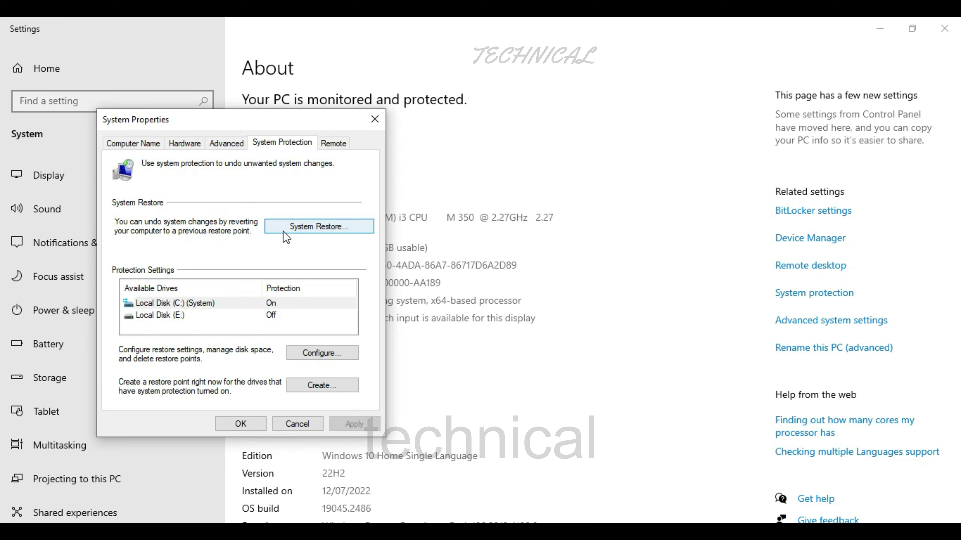
left_click(154, 146)
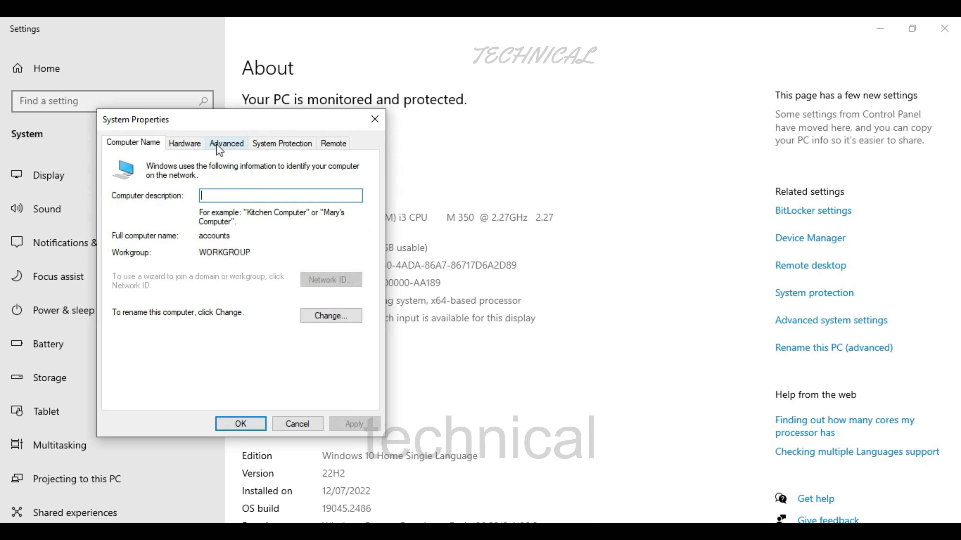
left_click(193, 146)
left_click(228, 146)
left_click(274, 148)
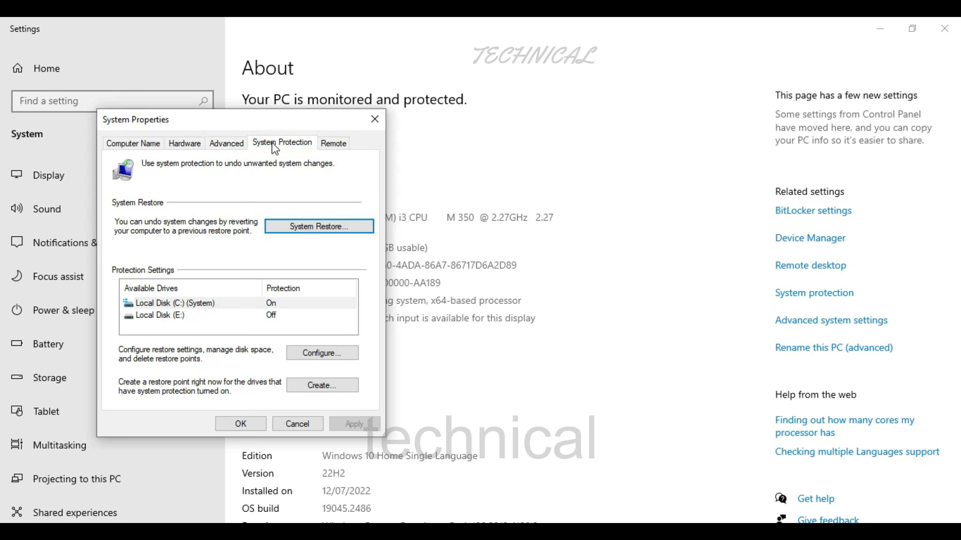
Turn on system protection for Local Disk (E:), apply it and close System Properties
left_click(171, 315)
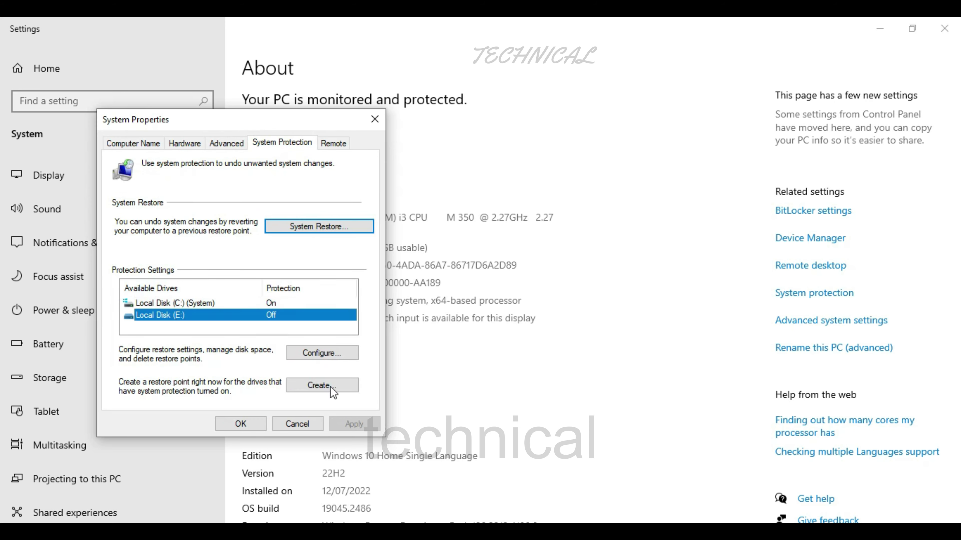
left_click(326, 357)
left_click(199, 222)
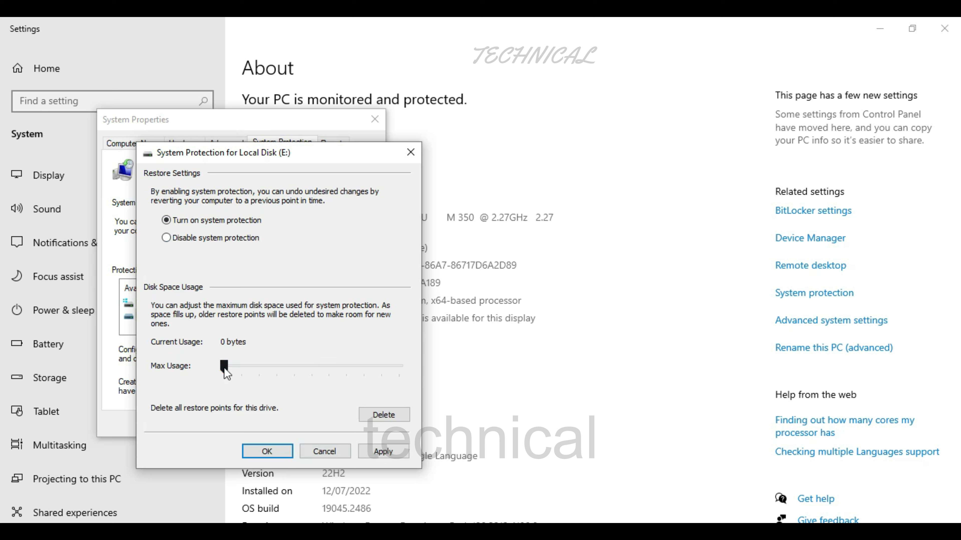
left_click(378, 453)
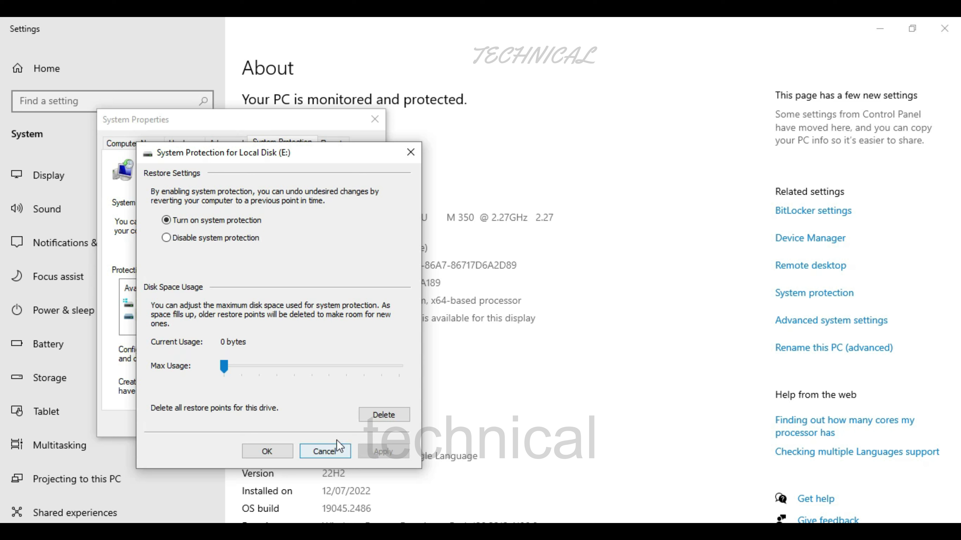
left_click(267, 451)
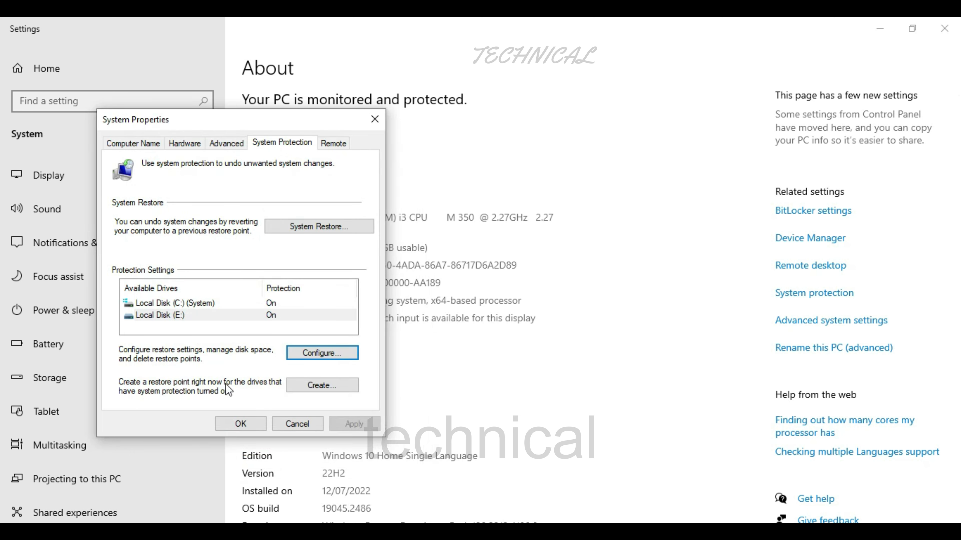
left_click(249, 421)
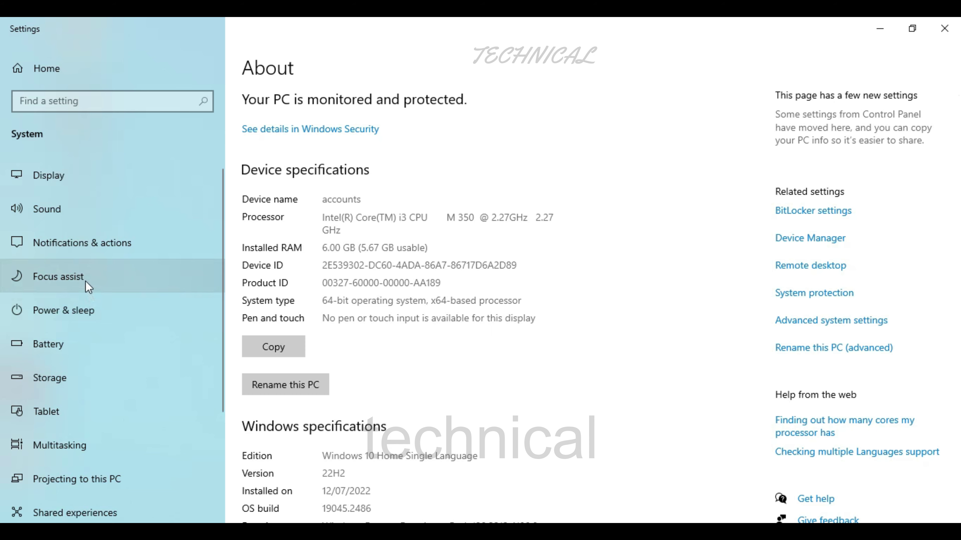
Open Device Manager and try to update the driver of Base System Device under Other devices, closing the update wizard
left_click(802, 238)
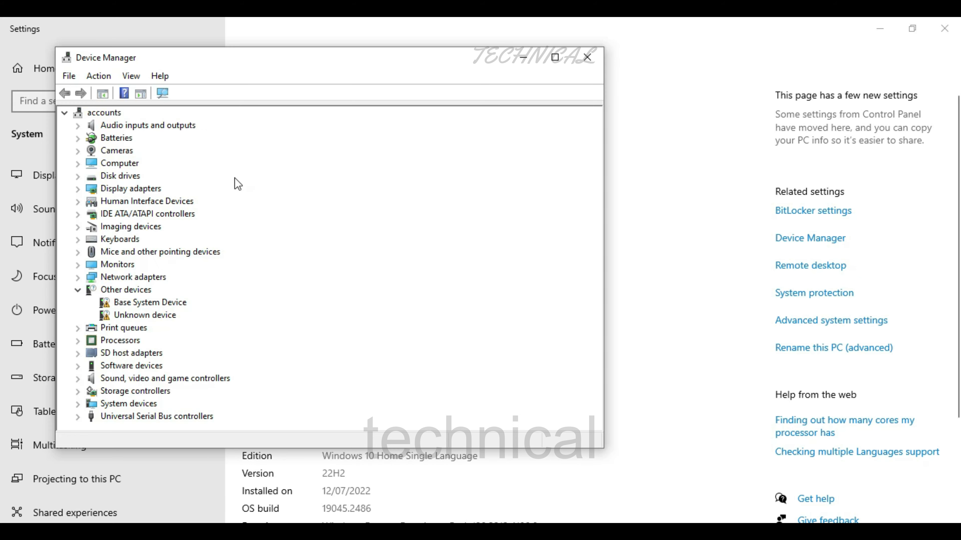
left_click(76, 291)
left_click(76, 290)
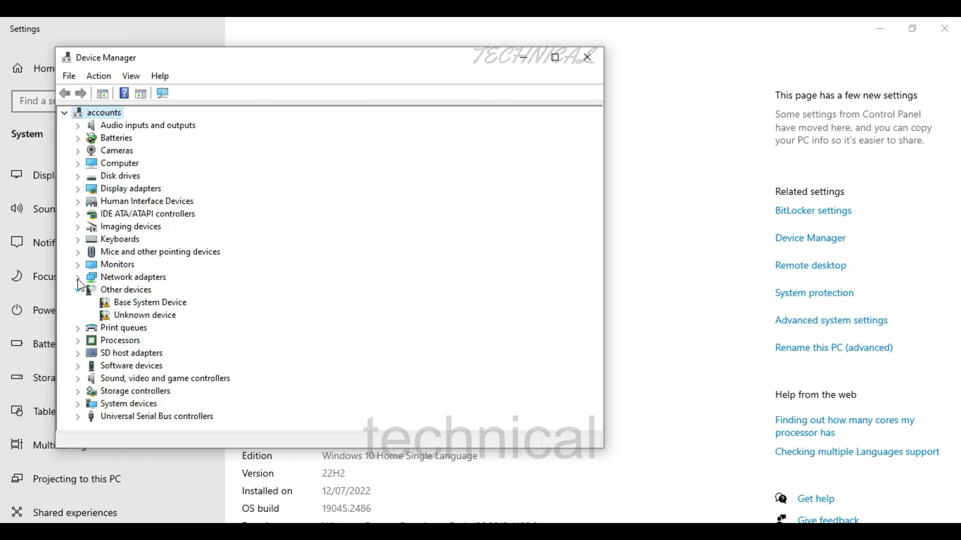
left_click(99, 76)
left_click(106, 93)
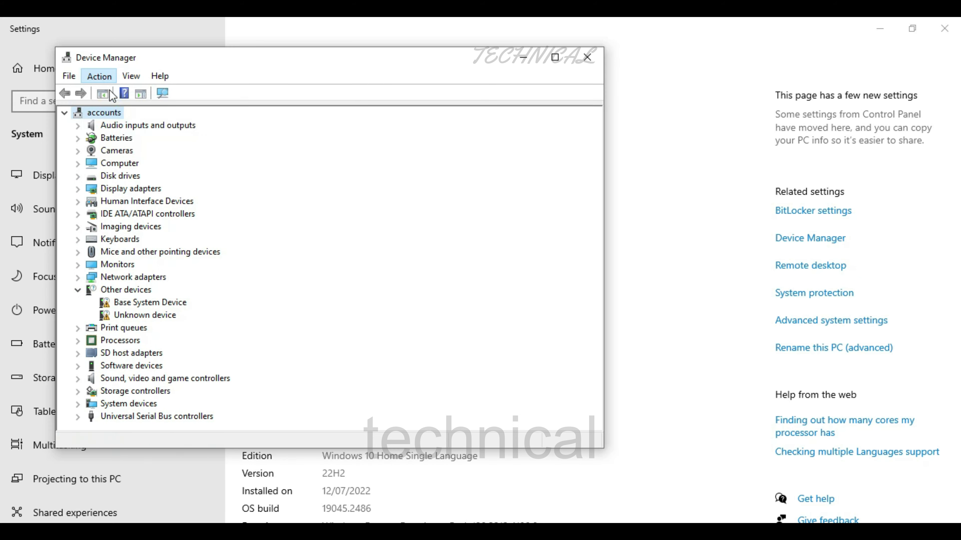
left_click(132, 304)
right_click(132, 304)
left_click(192, 309)
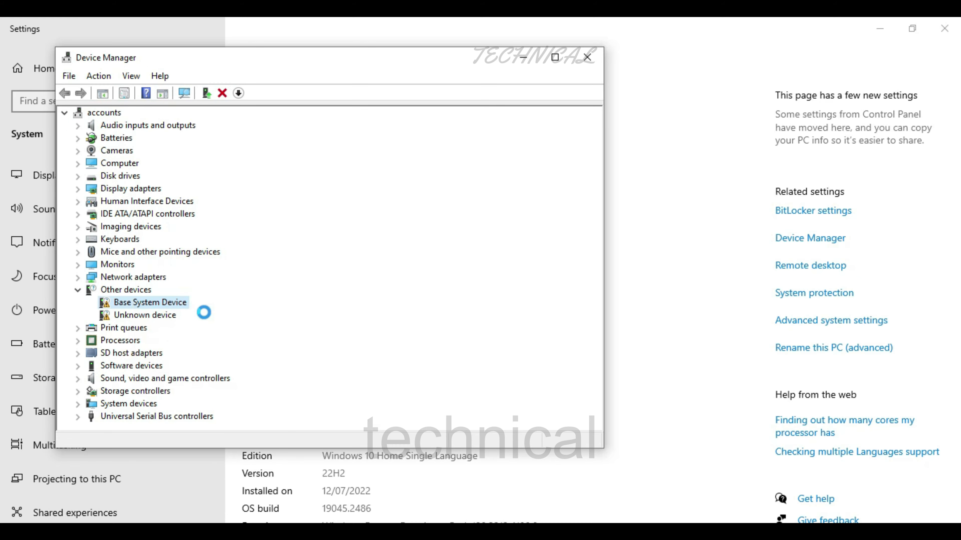
left_click(231, 240)
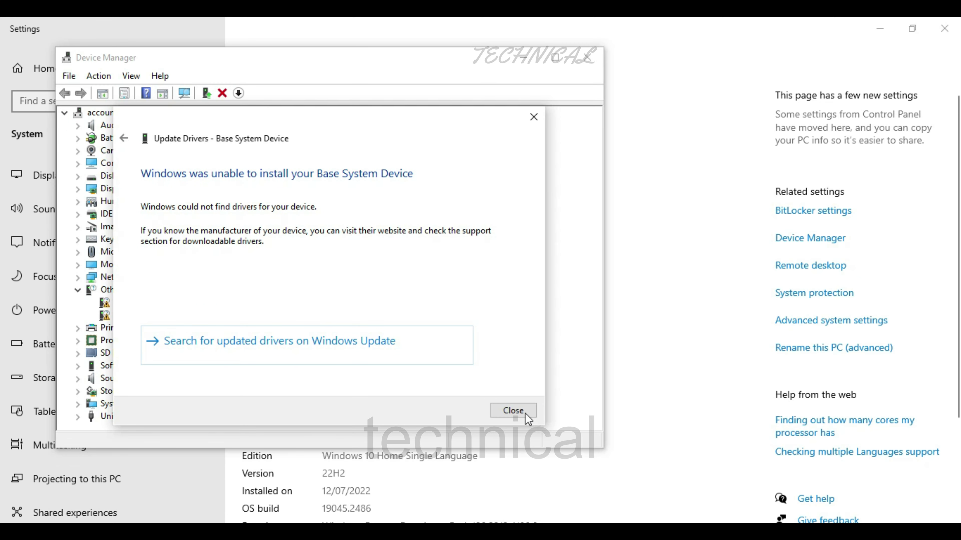
left_click(524, 415)
Try to update the driver of the Unknown device under Other devices and close the wizard
left_click(120, 314)
right_click(121, 314)
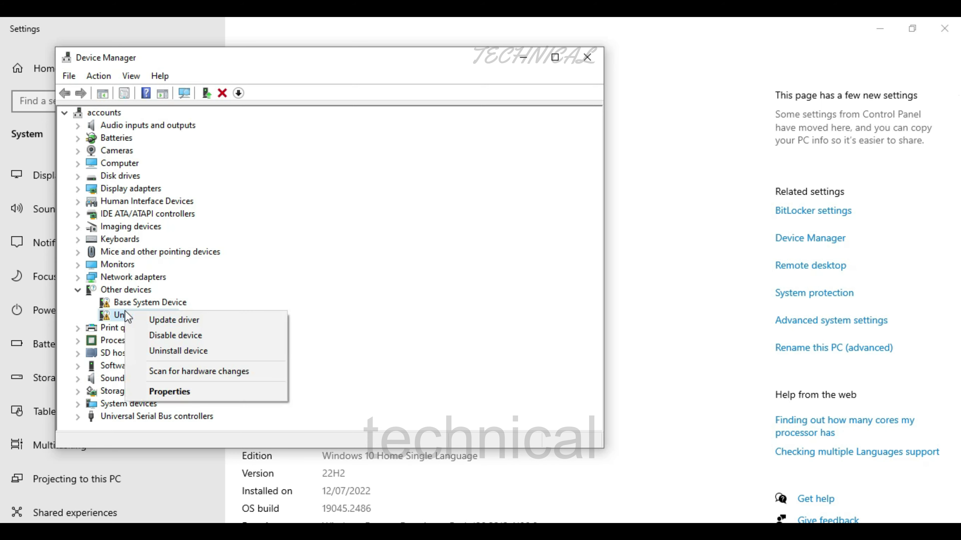
left_click(308, 330)
left_click(511, 411)
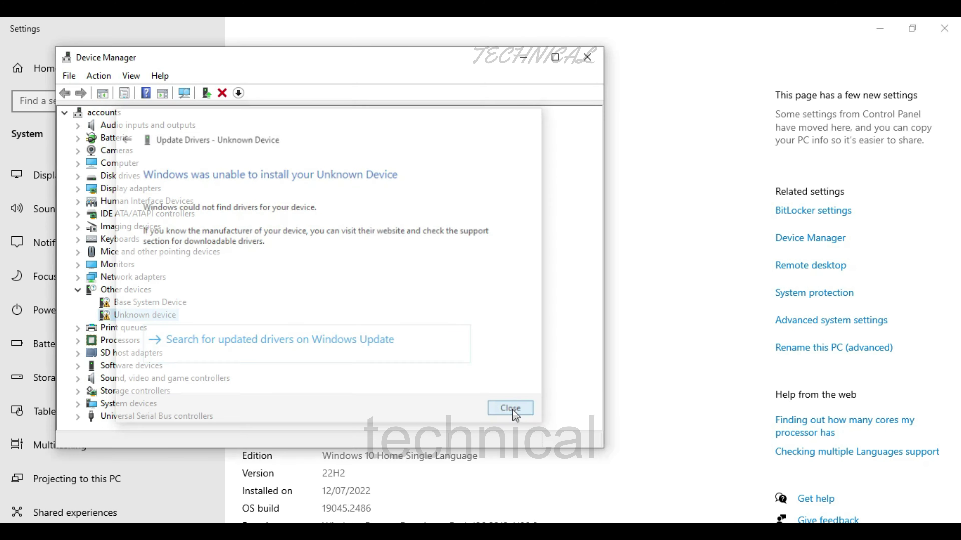
Close Device Manager, Settings and the File Explorer window
left_click(576, 60)
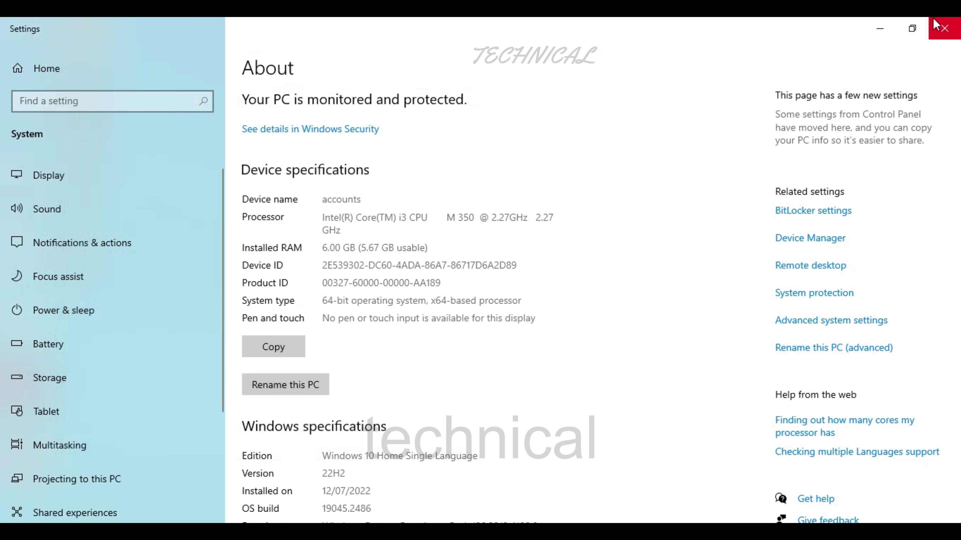
left_click(944, 29)
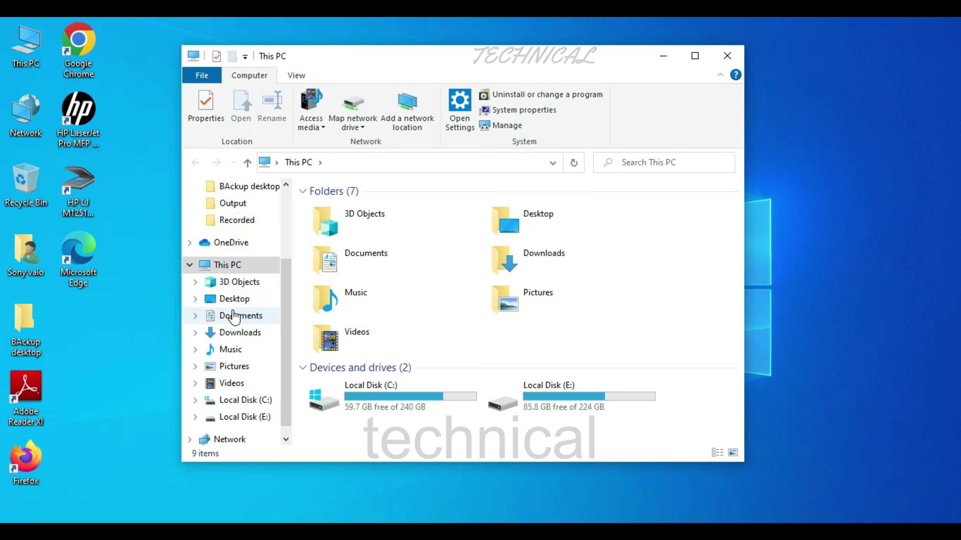
left_click(235, 301)
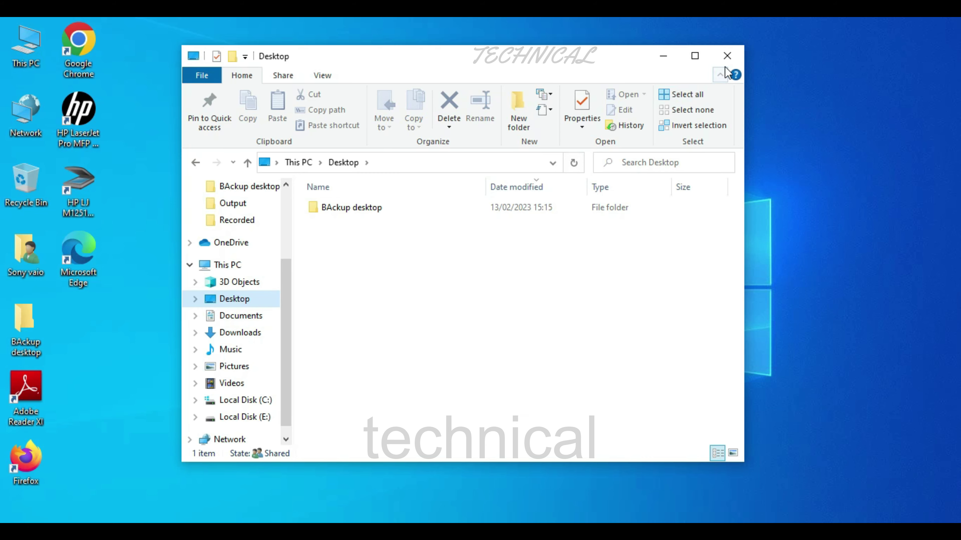
left_click(731, 60)
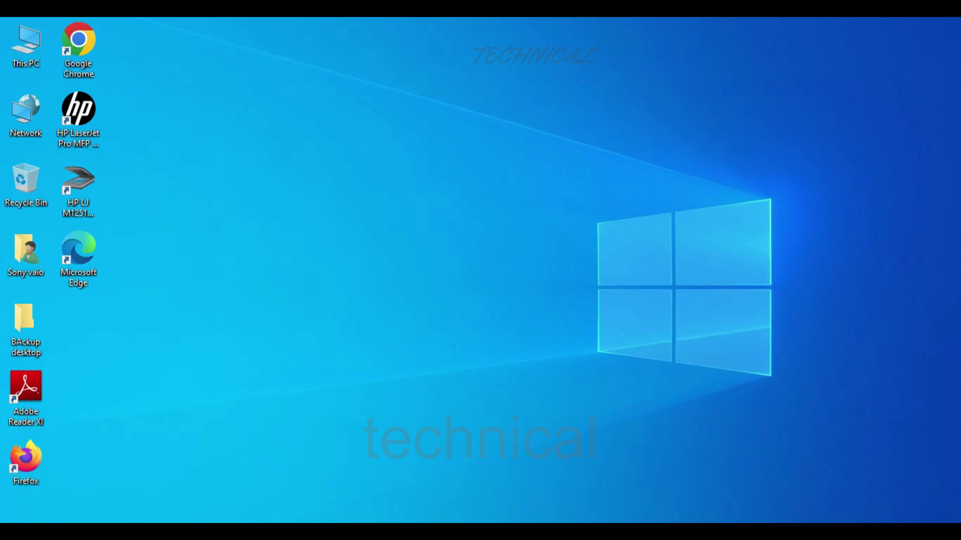
Search Windows for regedit and run Registry Editor as administrator
key("super+s")
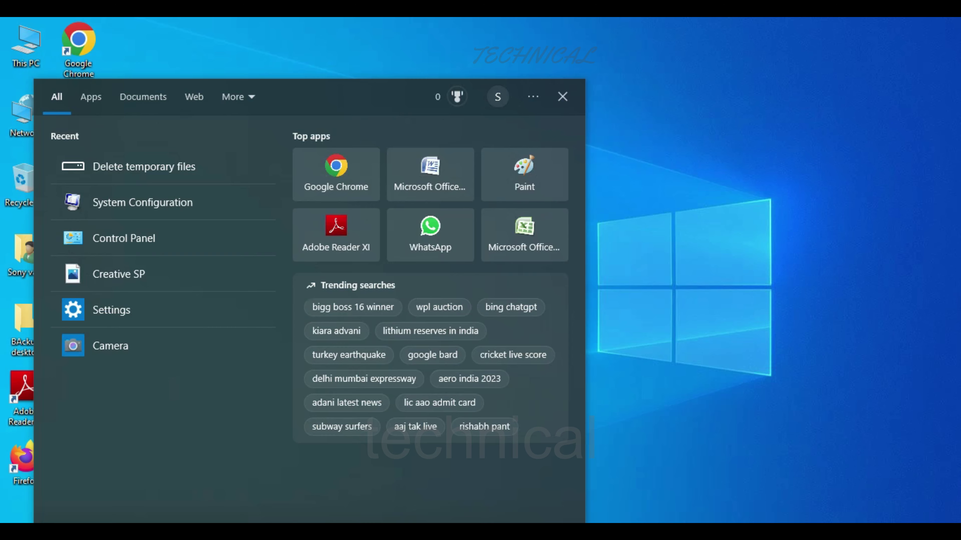
type("rede")
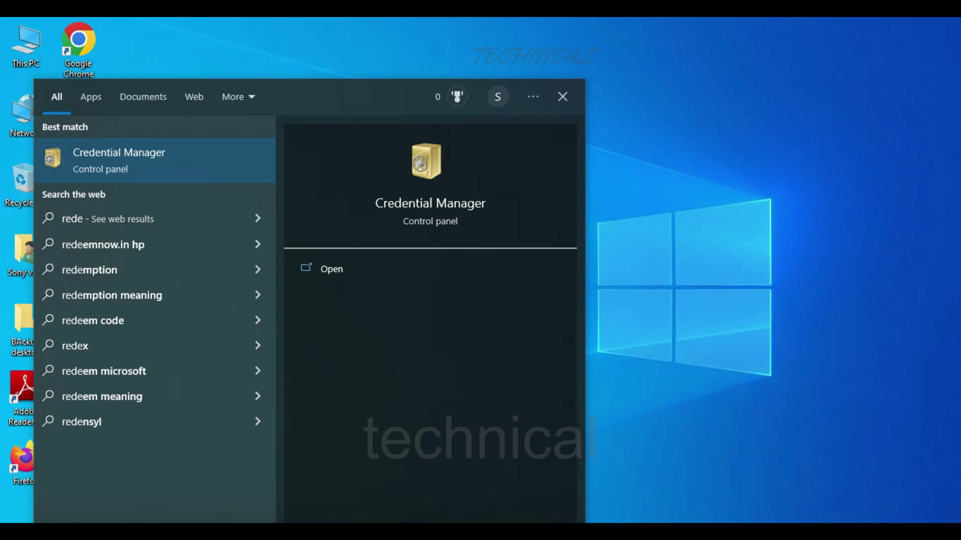
type("di")
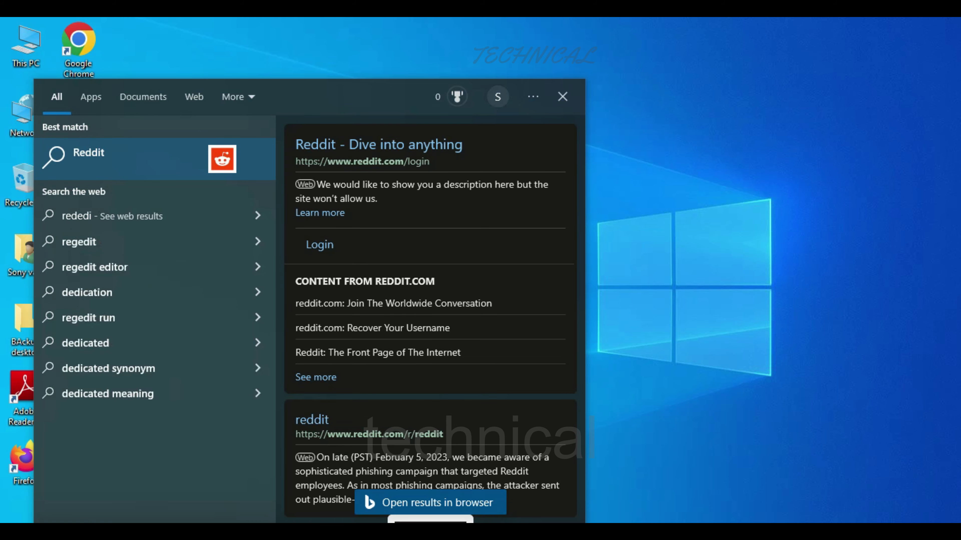
key("BackSpace")
key("BackSpace")
key("BackSpace")
key("BackSpace")
key("BackSpace")
key("BackSpace")
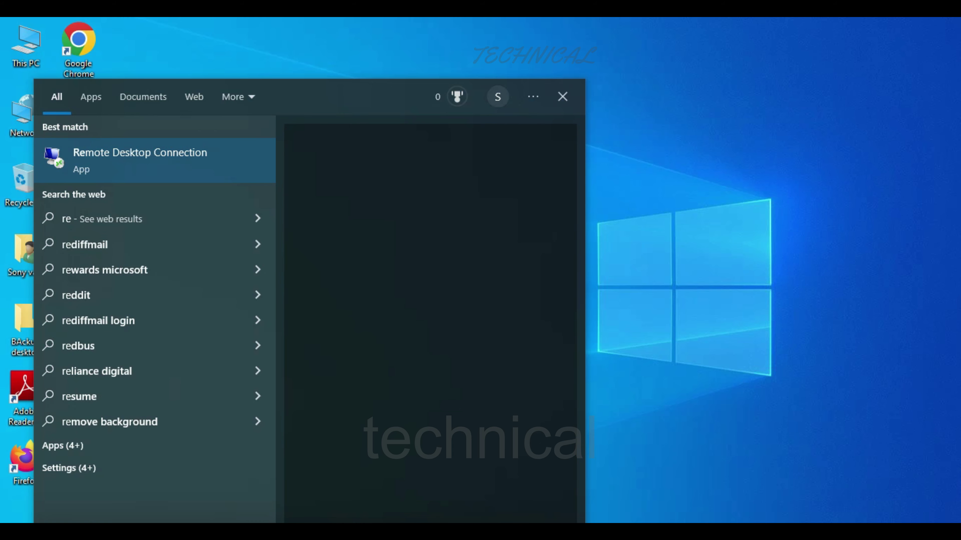
type("regedit")
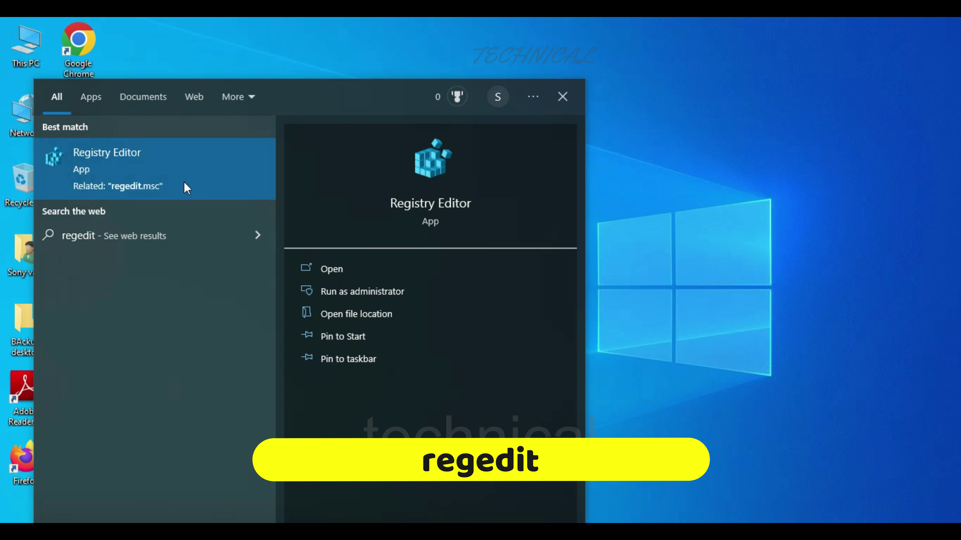
left_click(394, 293)
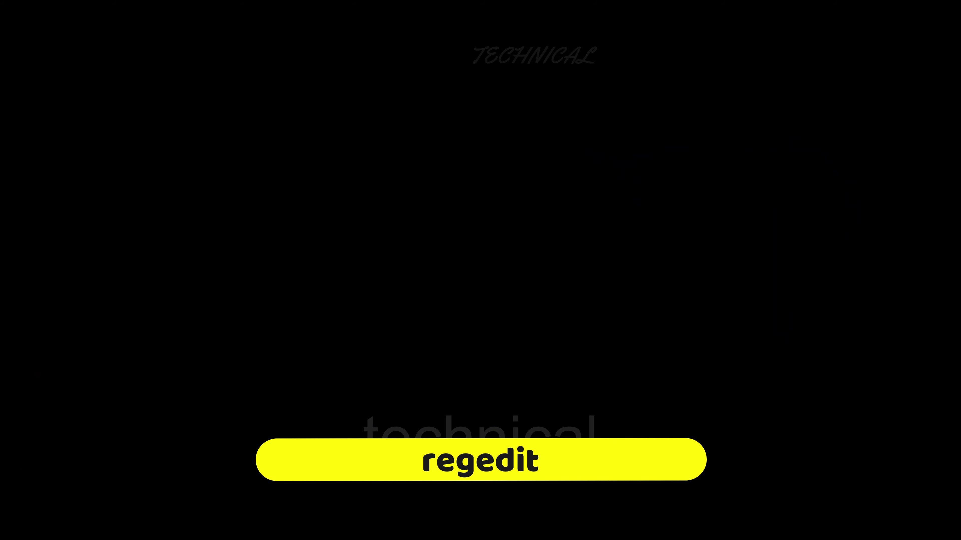
Expand the SOFTWARE key under HKEY_LOCAL_MACHINE and its Microsoft subkey
left_click(78, 208)
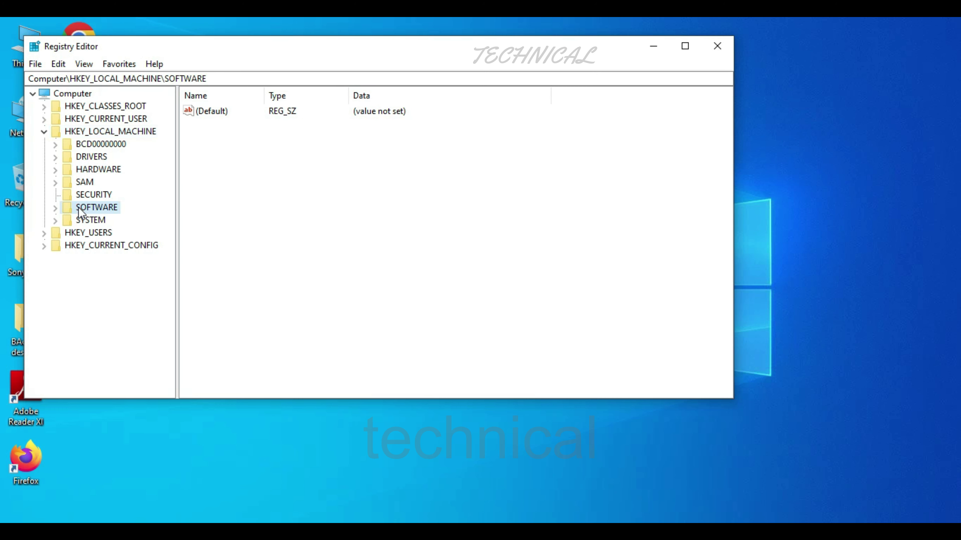
left_click(55, 209)
left_click(68, 261)
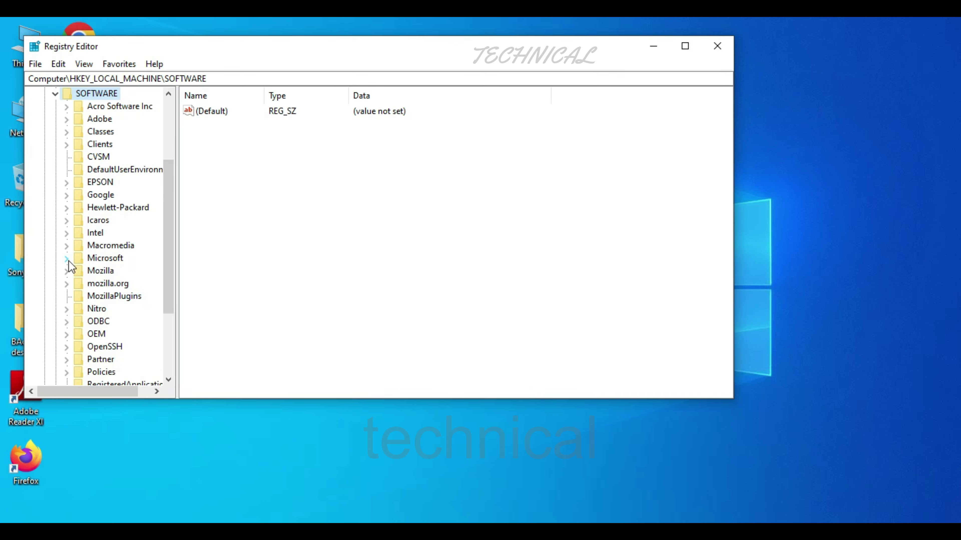
left_click(67, 258)
left_click(67, 258)
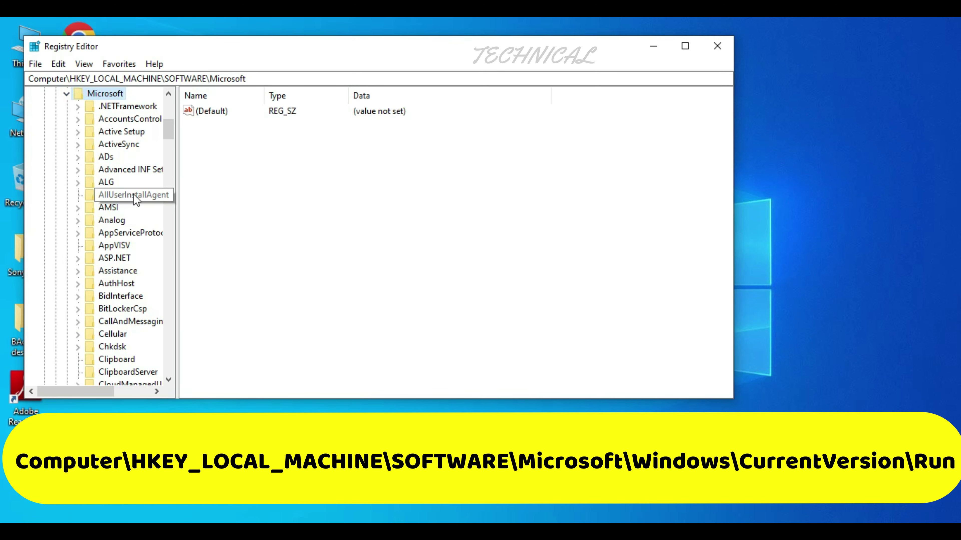
Find the Windows key under HKEY_LOCAL_MACHINE\SOFTWARE\Microsoft and expand it
left_click(115, 120)
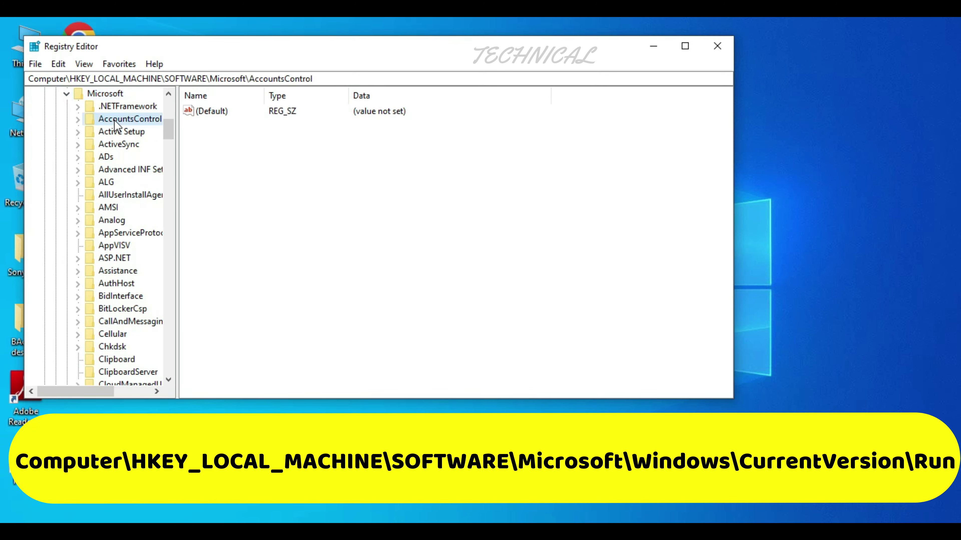
scroll(110, 227, "down", 5)
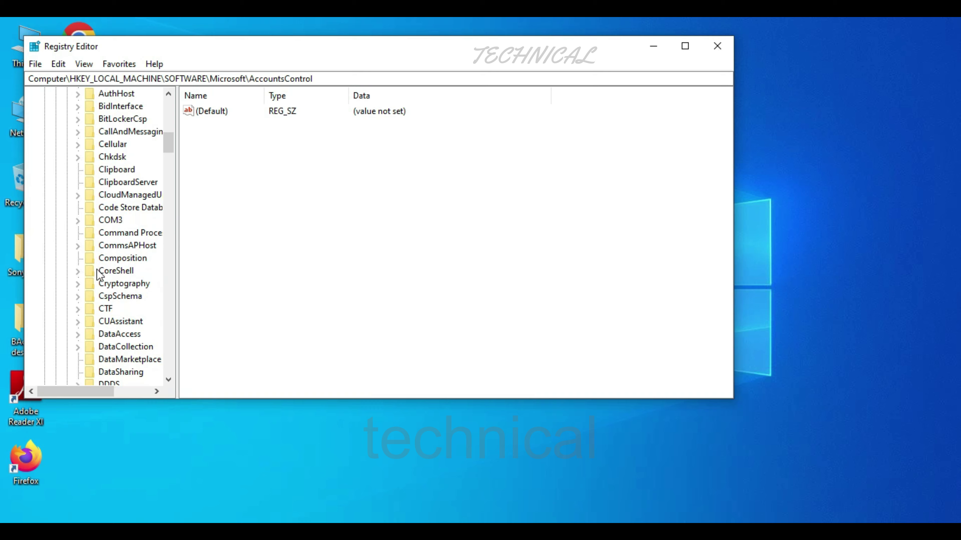
scroll(101, 274, "down", 5)
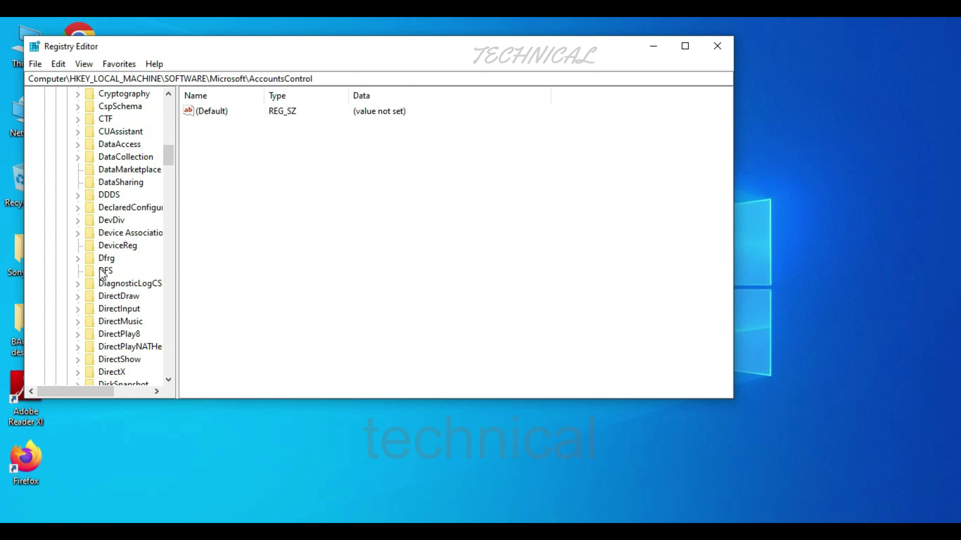
scroll(102, 273, "up", 12)
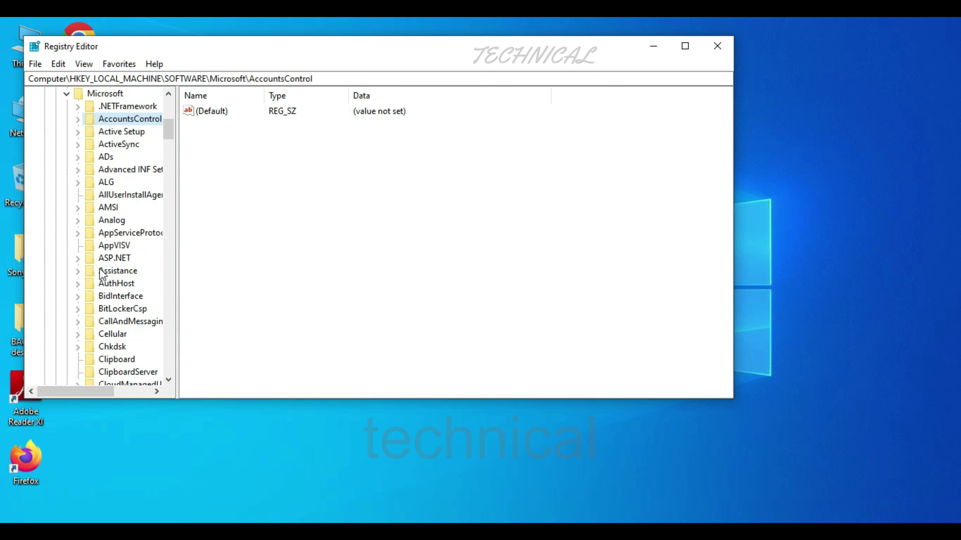
scroll(101, 265, "down", 20)
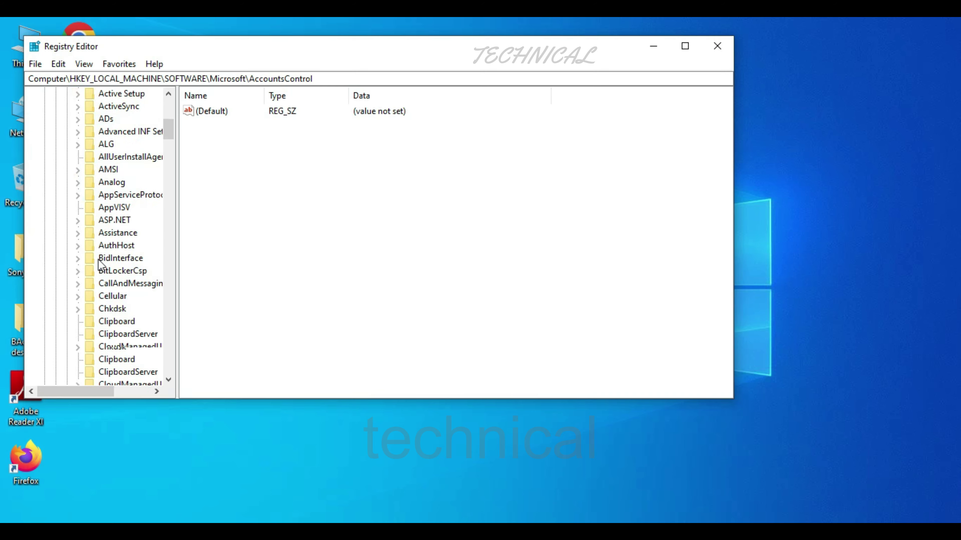
left_click(107, 272)
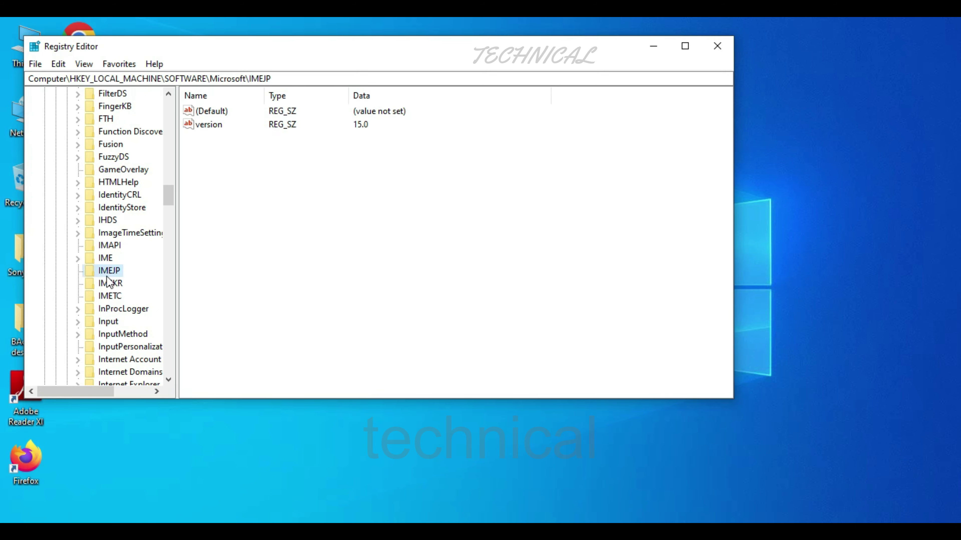
key("w")
scroll(117, 327, "down", 3)
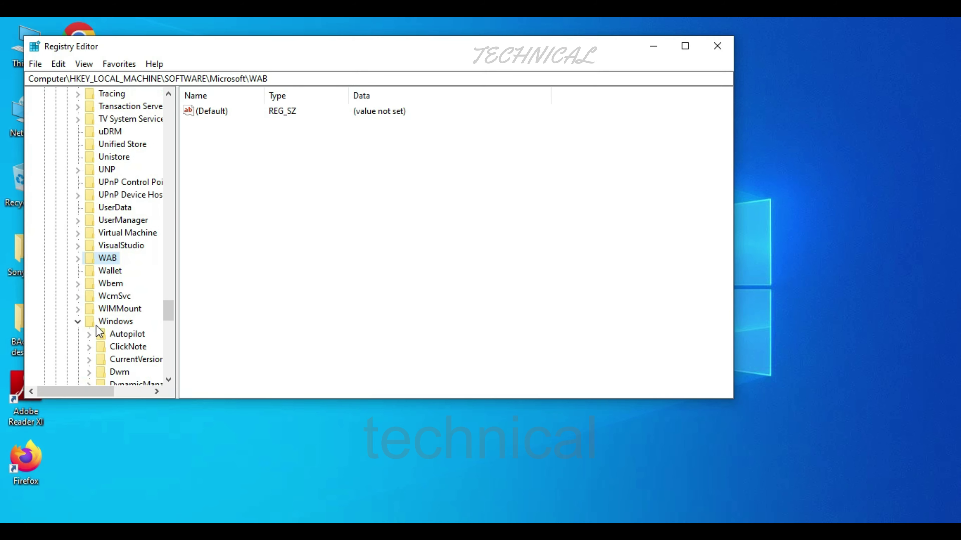
left_click(96, 323)
left_click(80, 321)
scroll(88, 332, "down", 3)
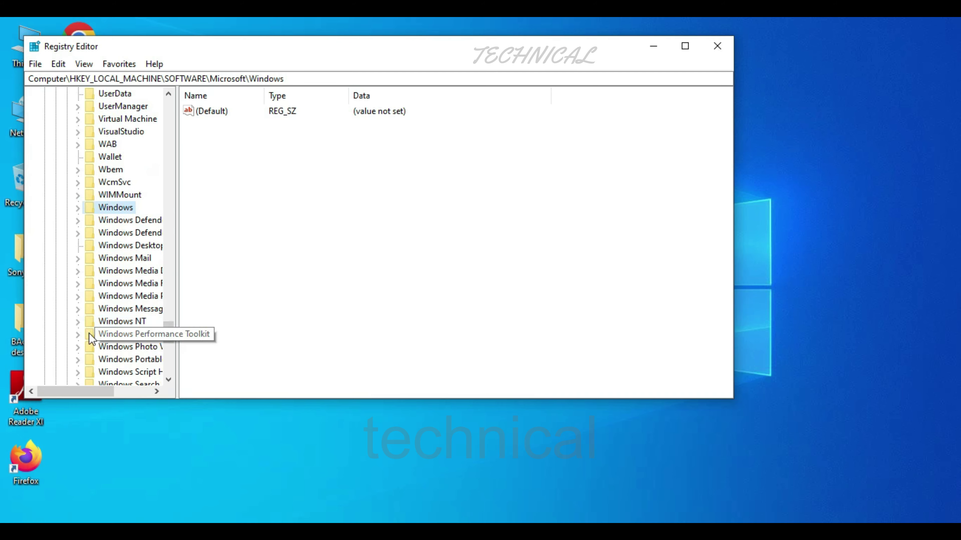
left_click(77, 207)
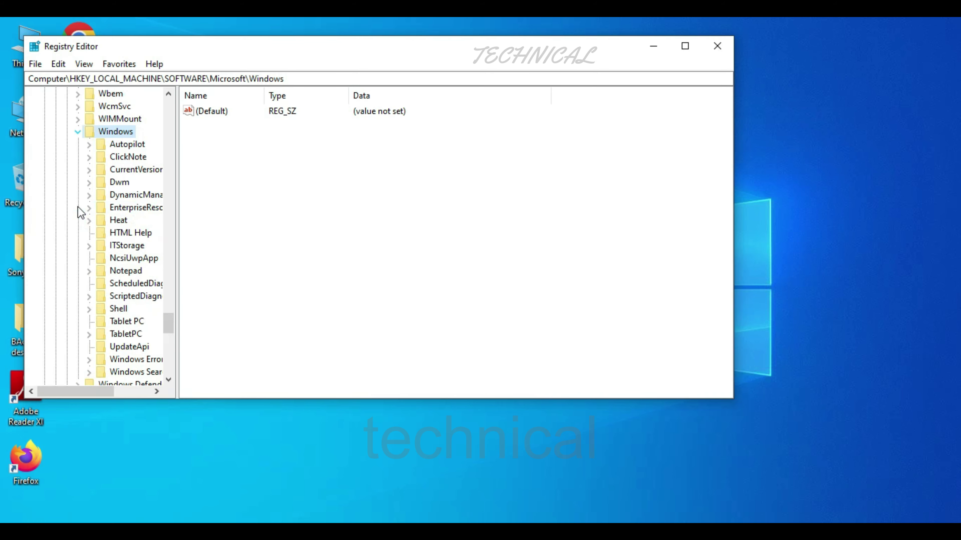
Expand CurrentVersion under the Windows key and open its Run key to show the startup entries
left_click(122, 170)
left_click(89, 171)
left_click_drag(91, 392, 118, 391)
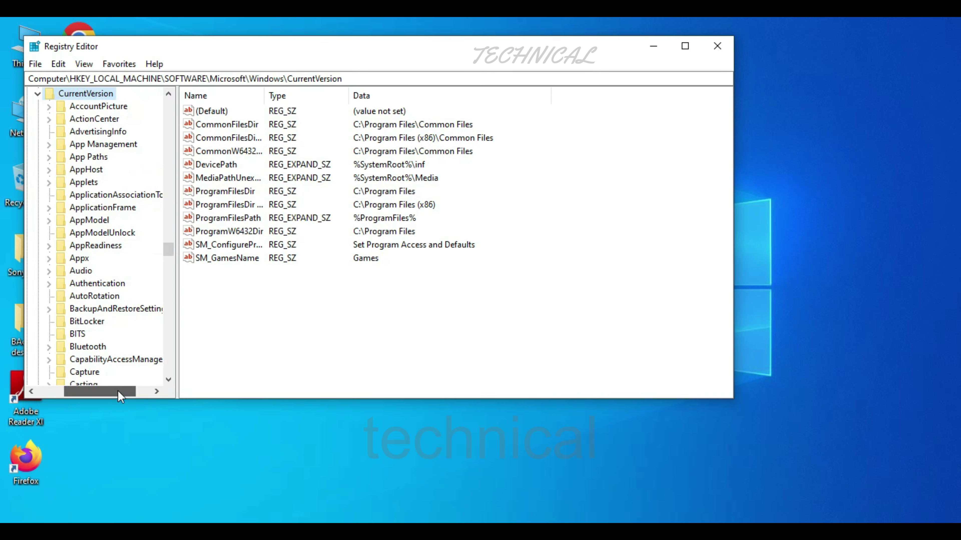
scroll(91, 299, "down", 8)
scroll(91, 300, "down", 14)
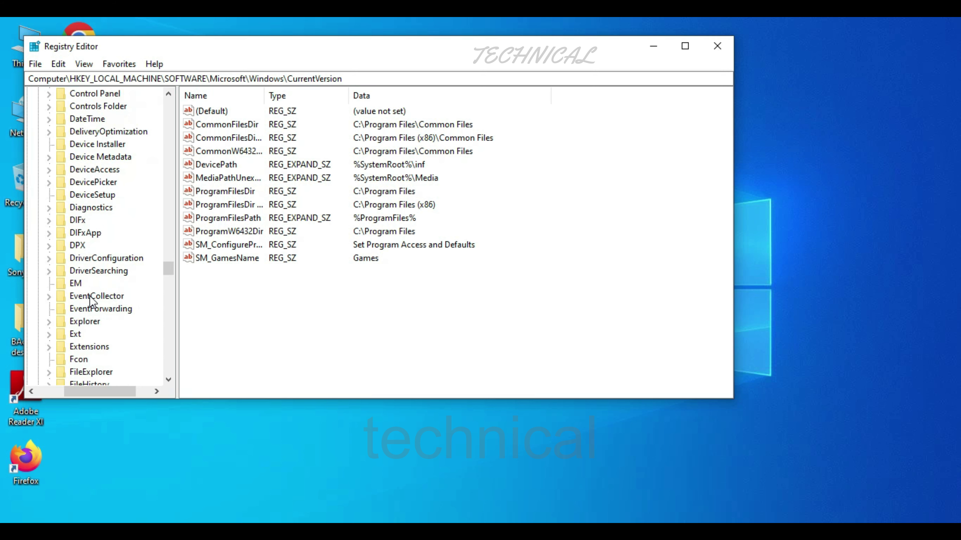
scroll(91, 301, "down", 8)
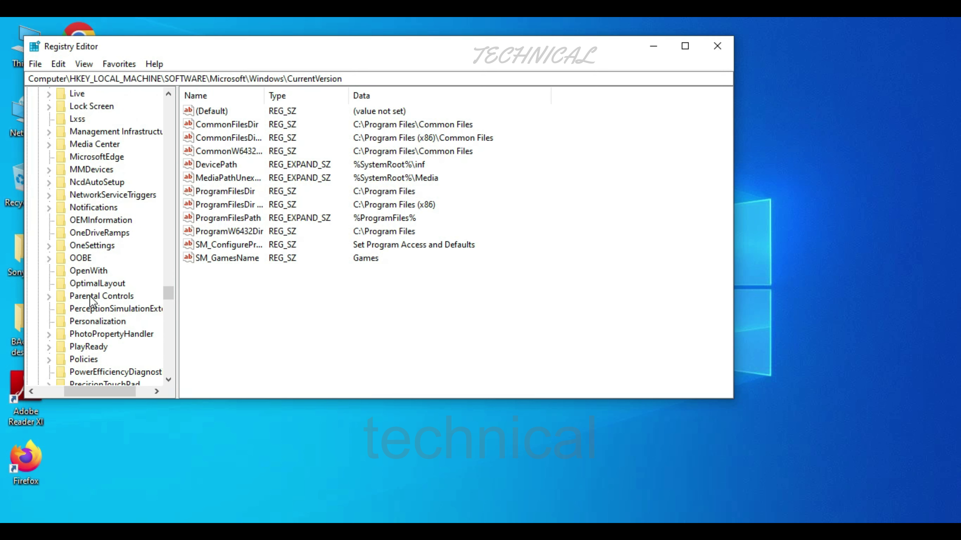
left_click(76, 347)
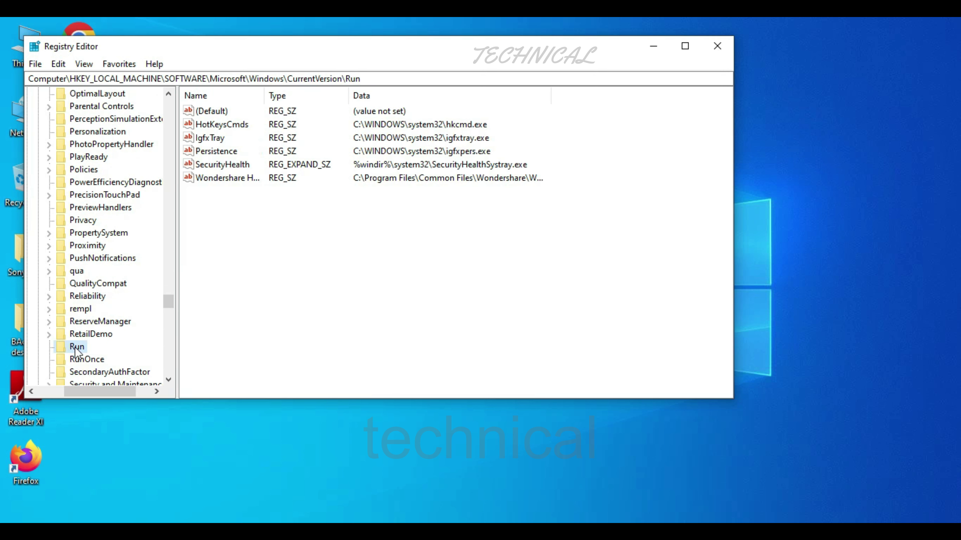
left_click(415, 228)
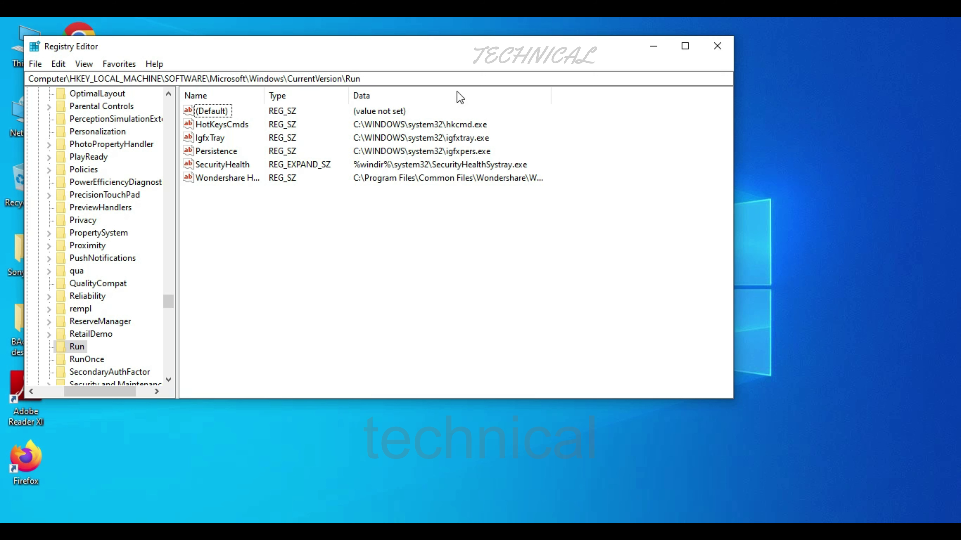
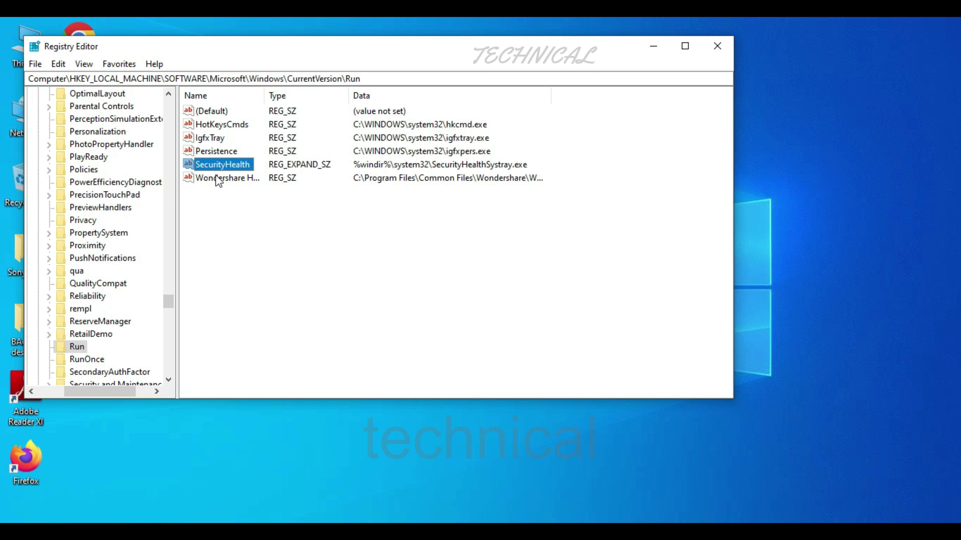
Export the selected RunOnce branch to the Documents folder as a registration file named reg backup
left_click(218, 180)
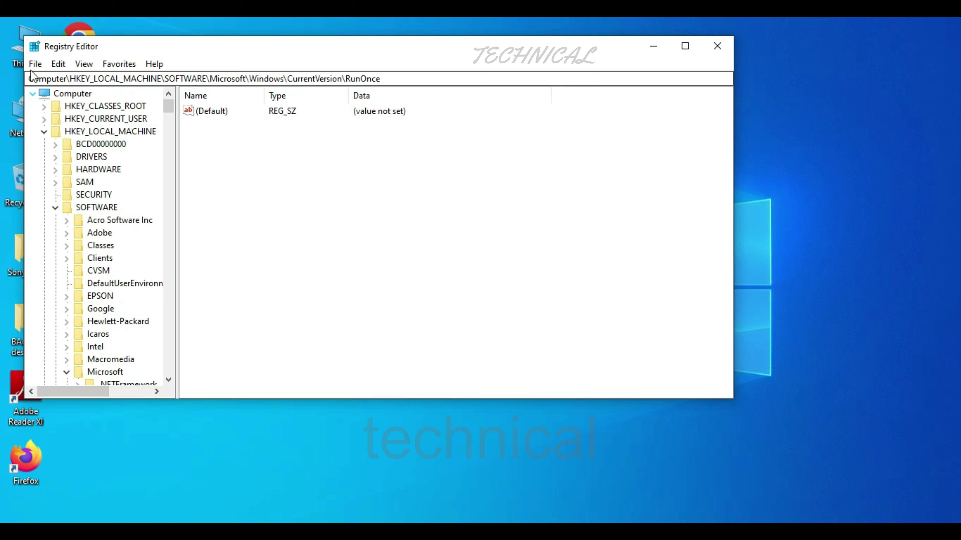
left_click(35, 64)
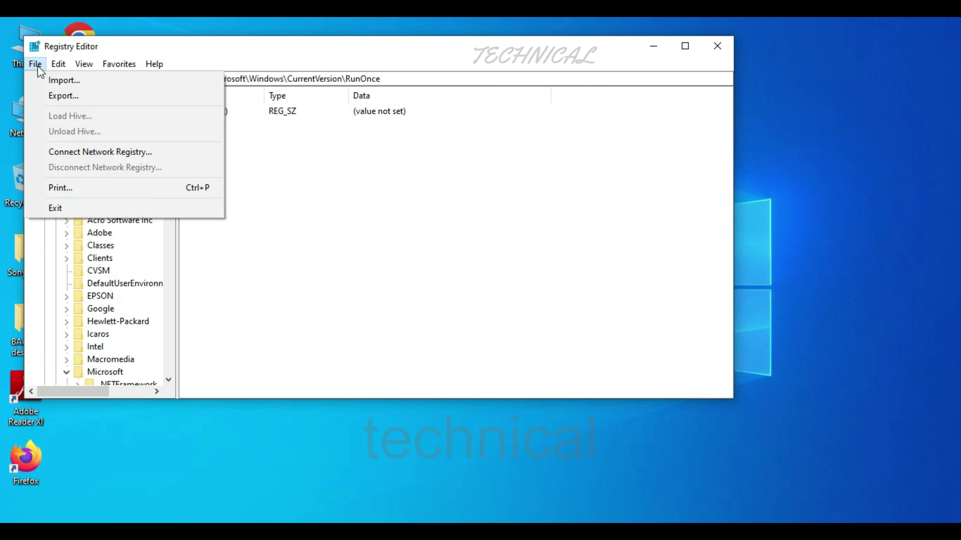
left_click(63, 96)
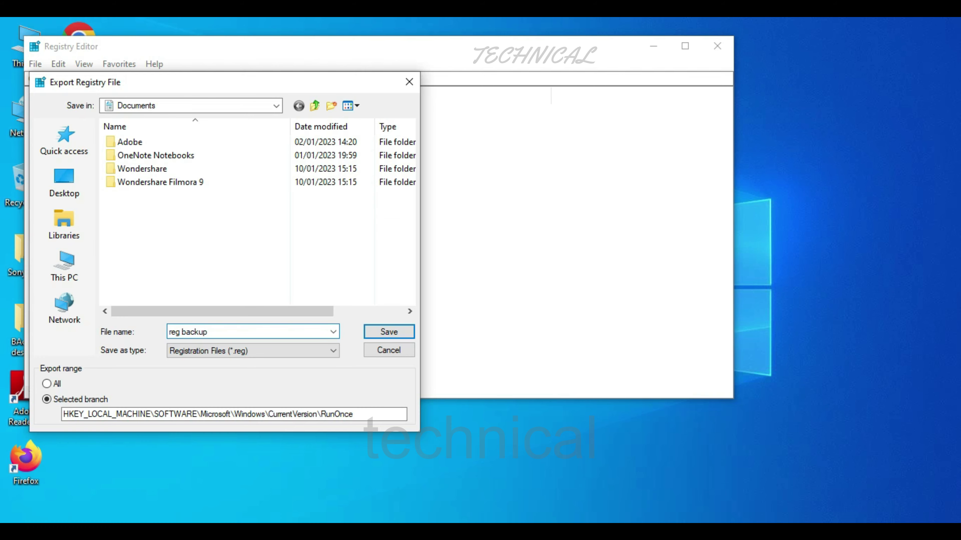
left_click(381, 332)
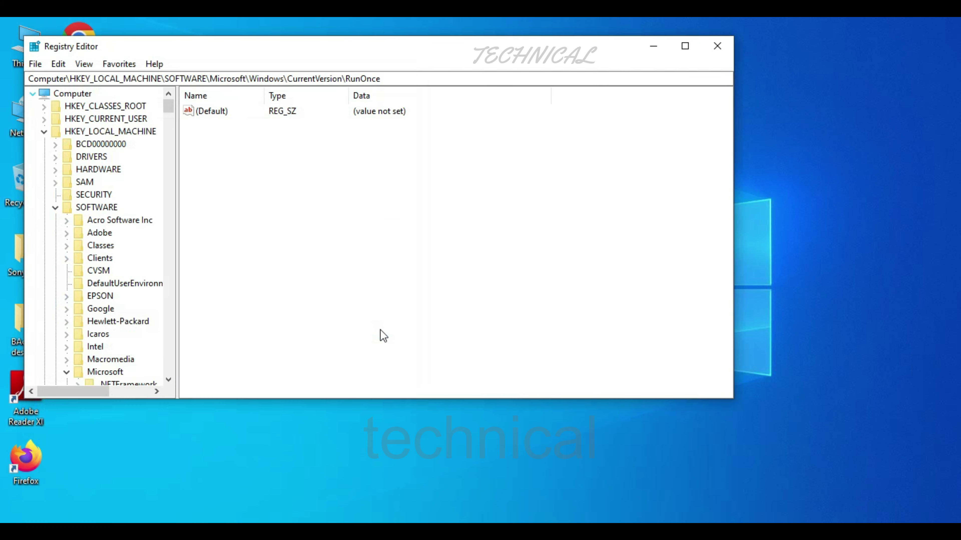
Return to the Run key under HKEY_LOCAL_MACHINE's CurrentVersion and review its Wondershare and HotKeysCmds values and the neighbouring RunOnce key
scroll(132, 352, "down", 20)
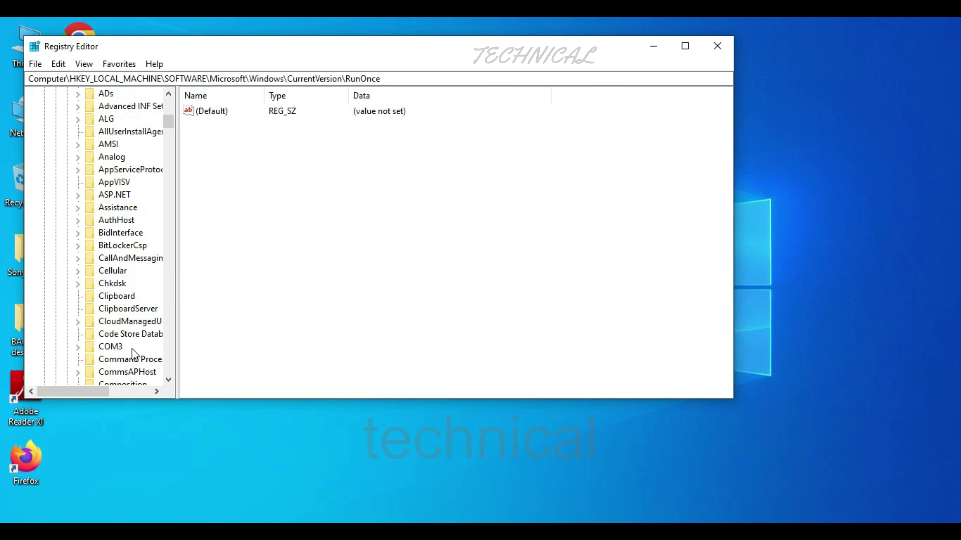
scroll(132, 361, "down", 20)
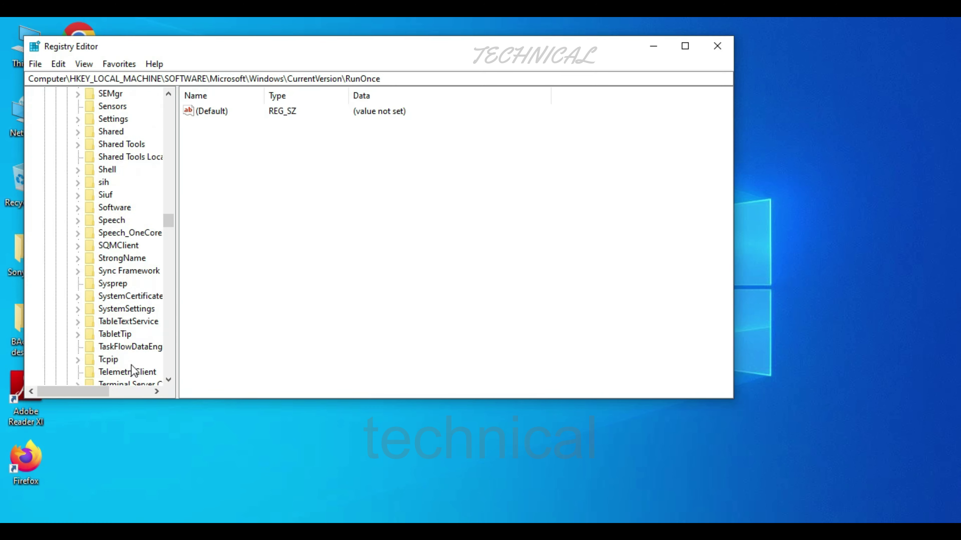
scroll(133, 373, "down", 20)
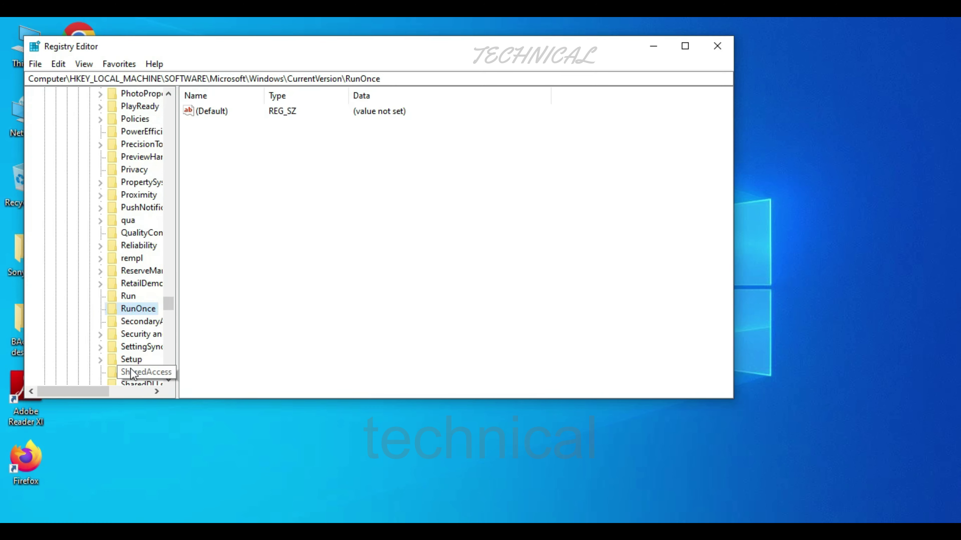
left_click(128, 182)
left_click(224, 176)
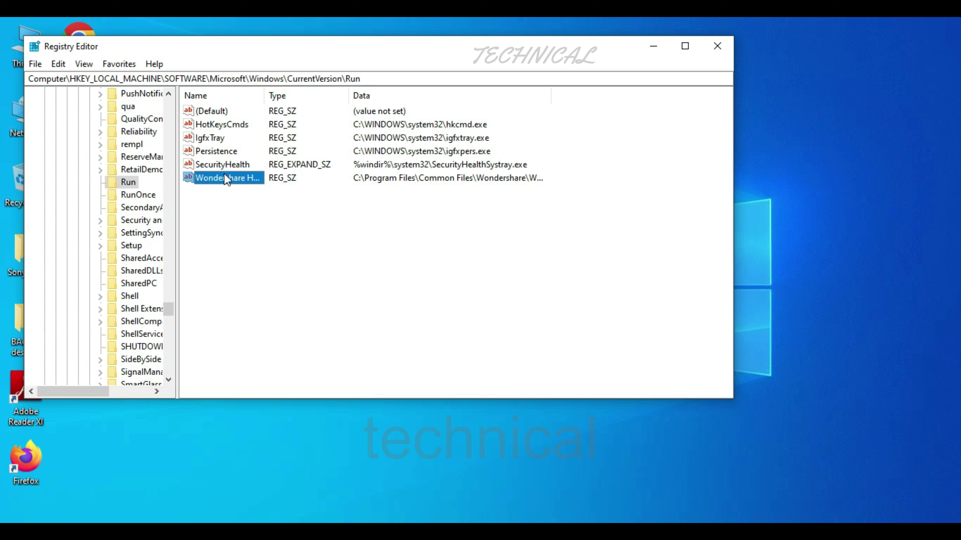
right_click(199, 178)
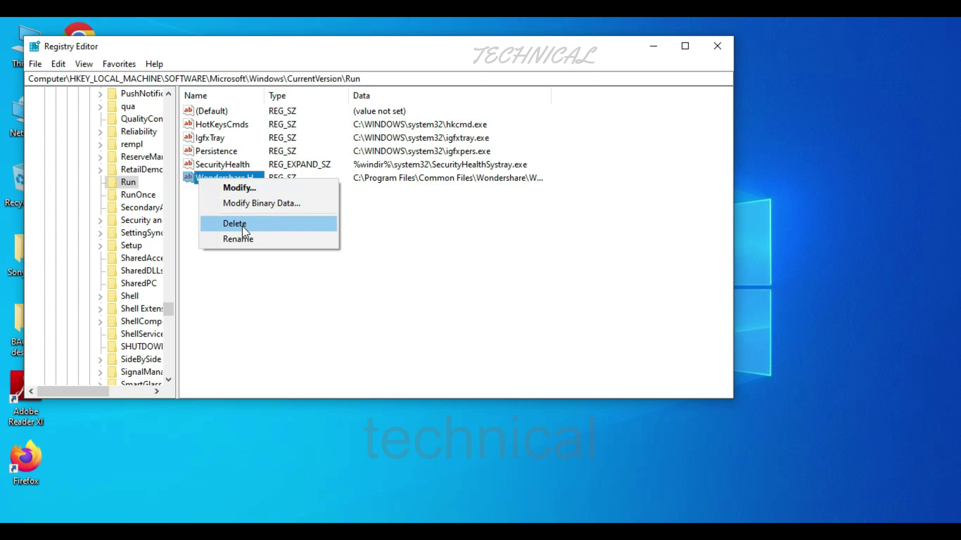
left_click(225, 291)
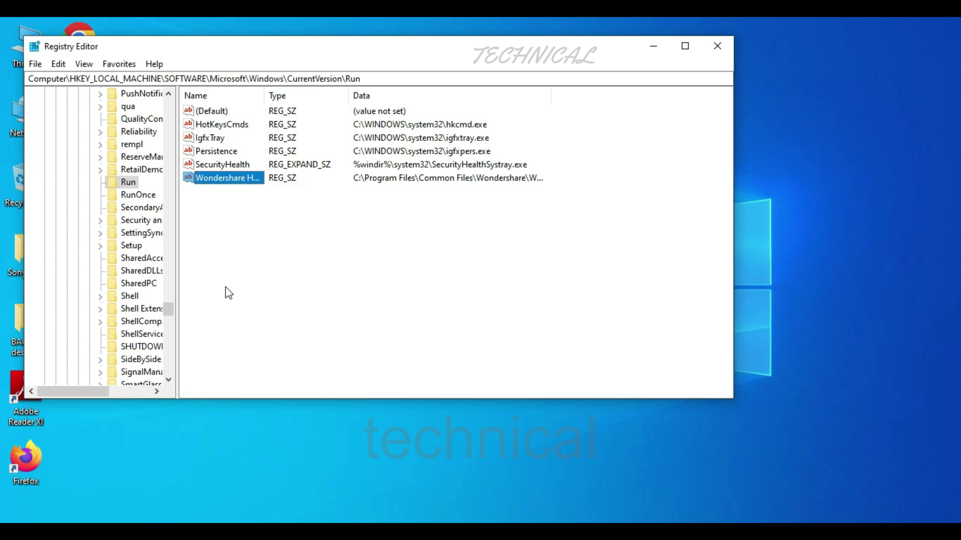
left_click(206, 125)
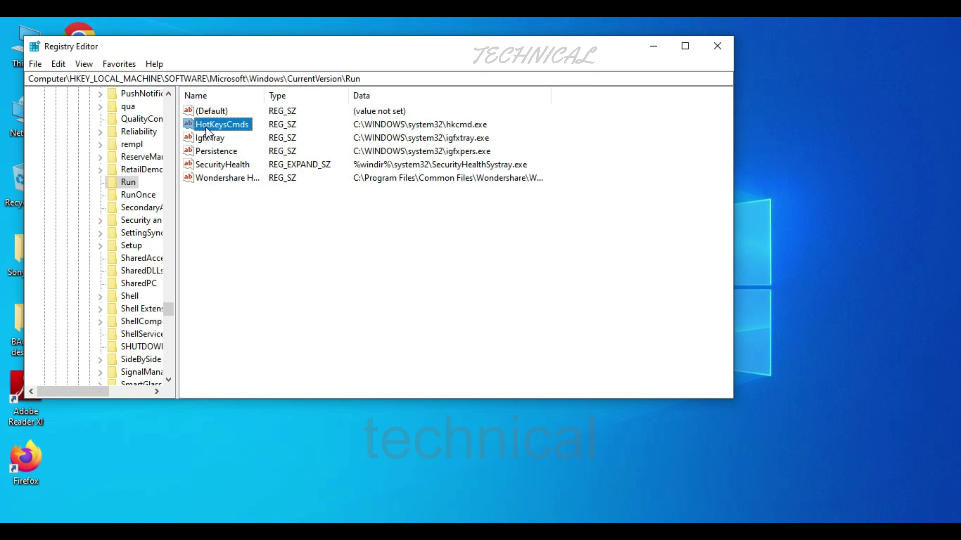
left_click(137, 194)
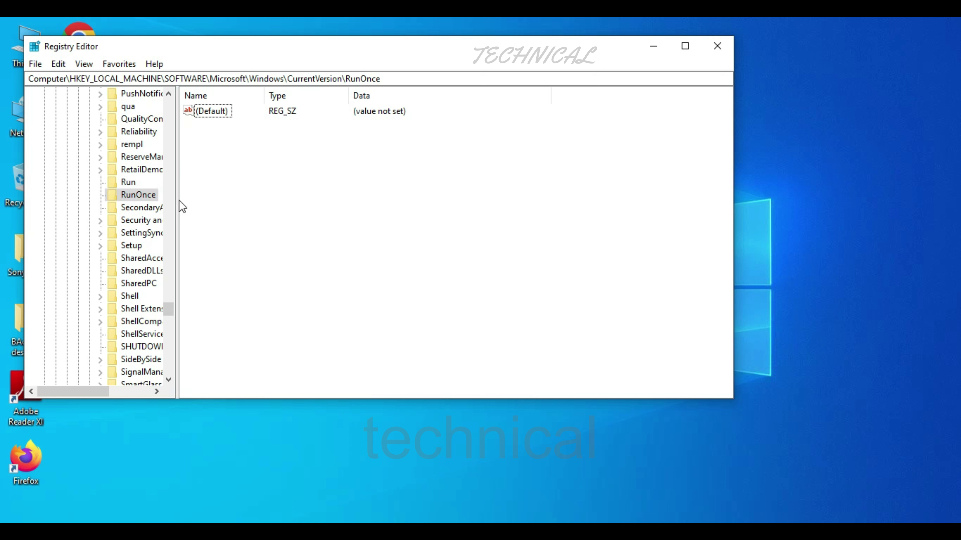
left_click(129, 182)
left_click(211, 178)
right_click(213, 178)
left_click(252, 221)
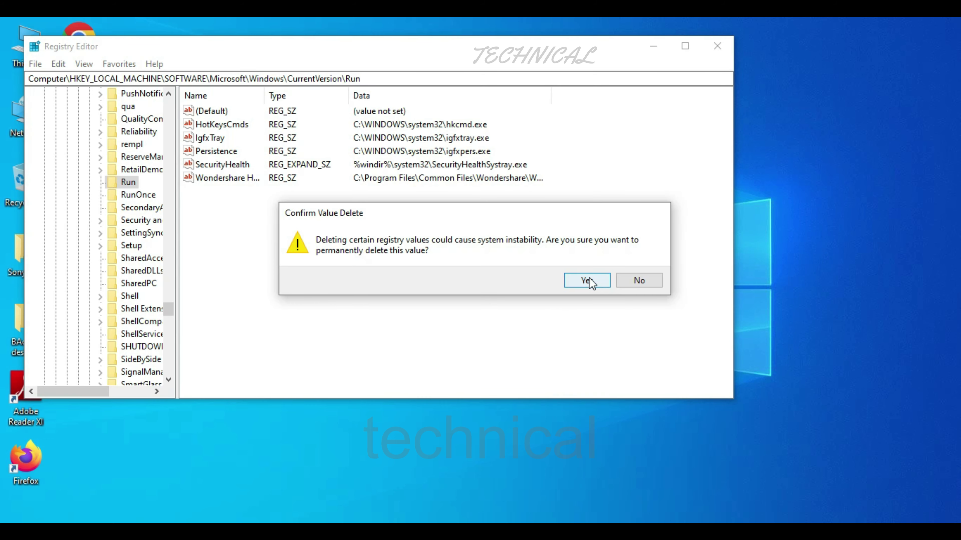
left_click(638, 280)
Look through the SecurityHealth, Persistence, IgfxTray and HotKeysCmds values in the Run key
left_click(219, 164)
left_click(217, 150)
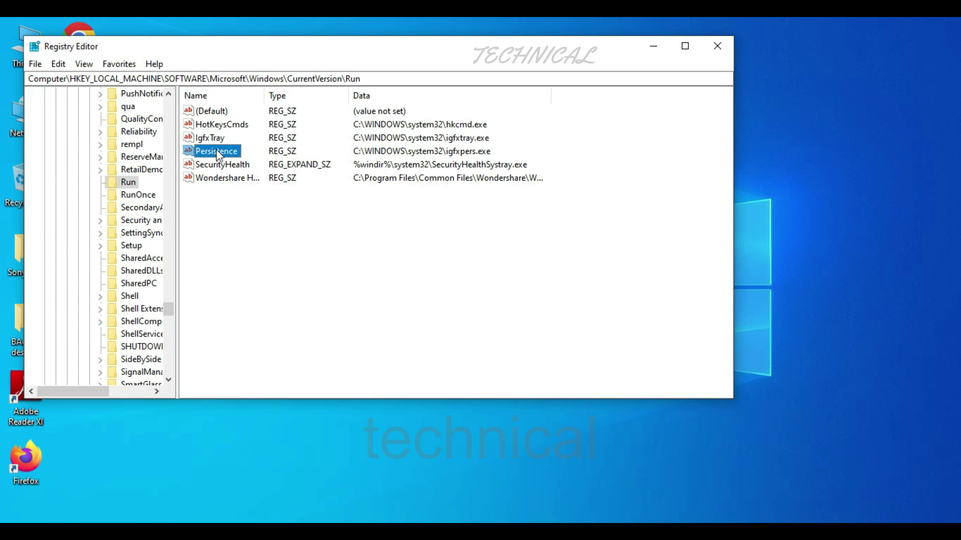
left_click(211, 138)
left_click(210, 126)
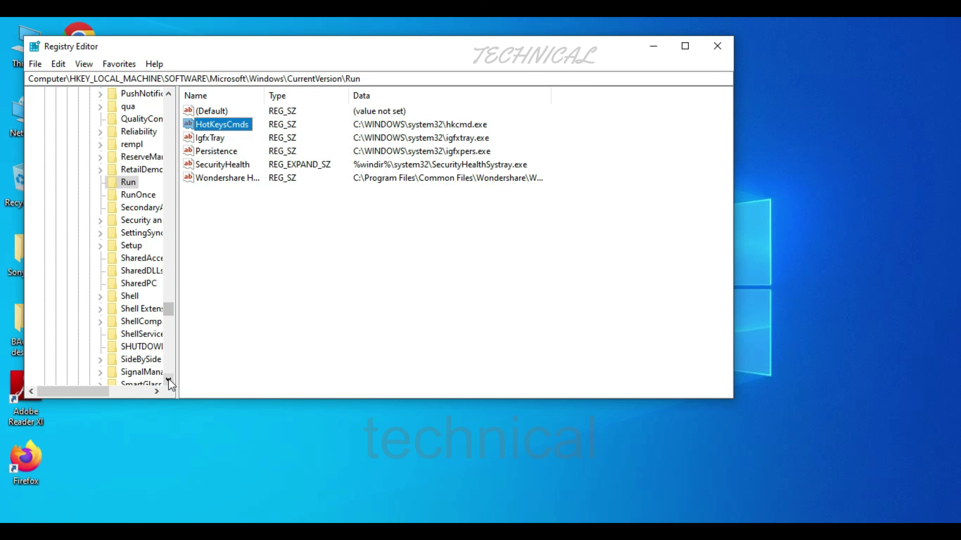
Collapse the key tree from Run all the way up to HKEY_LOCAL_MACHINE
left_click(129, 183)
key("Left")
key("Left")
key("Left")
key("Left")
key("Left")
key("Left")
key("Left")
key("Left")
key("Left")
key("Left")
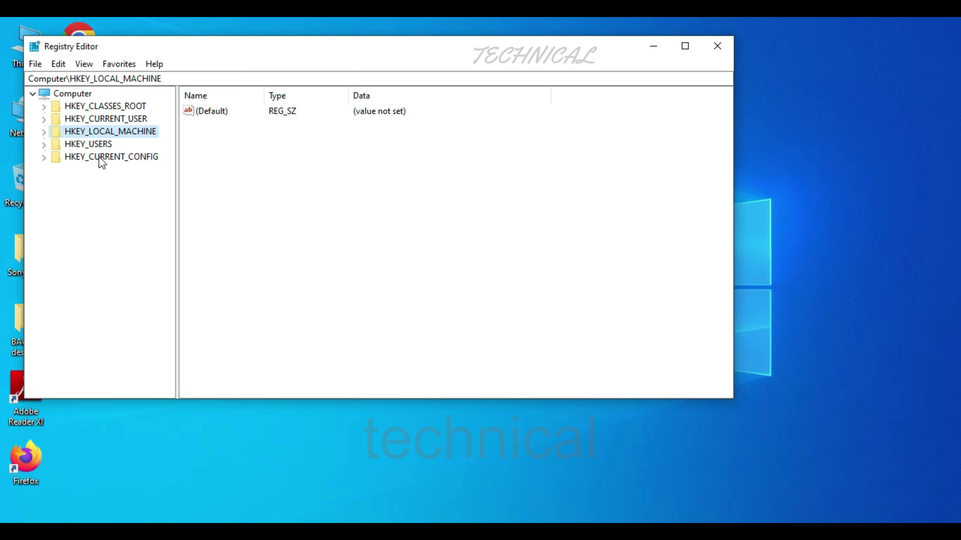
Expand HKEY_CURRENT_USER, its SOFTWARE key and the Microsoft subkey
left_click(102, 158)
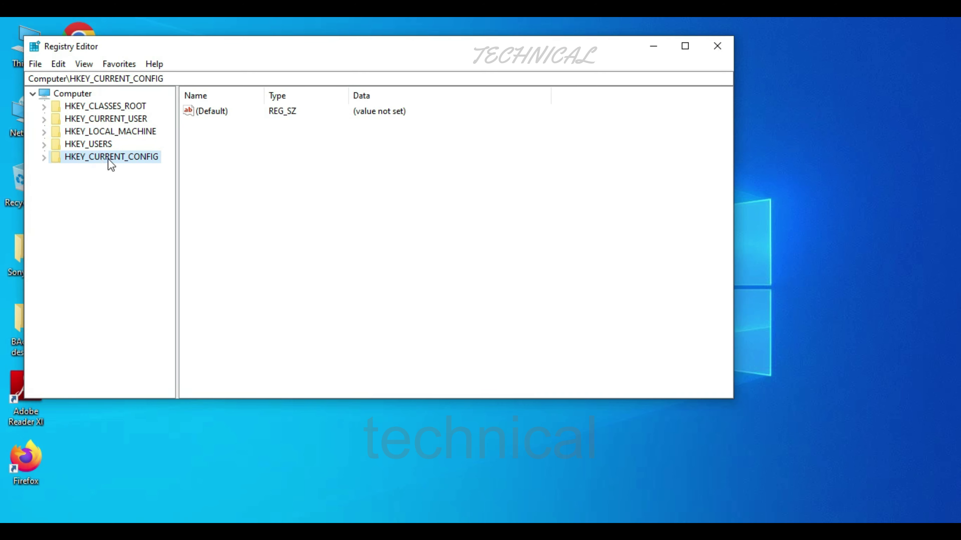
left_click(91, 121)
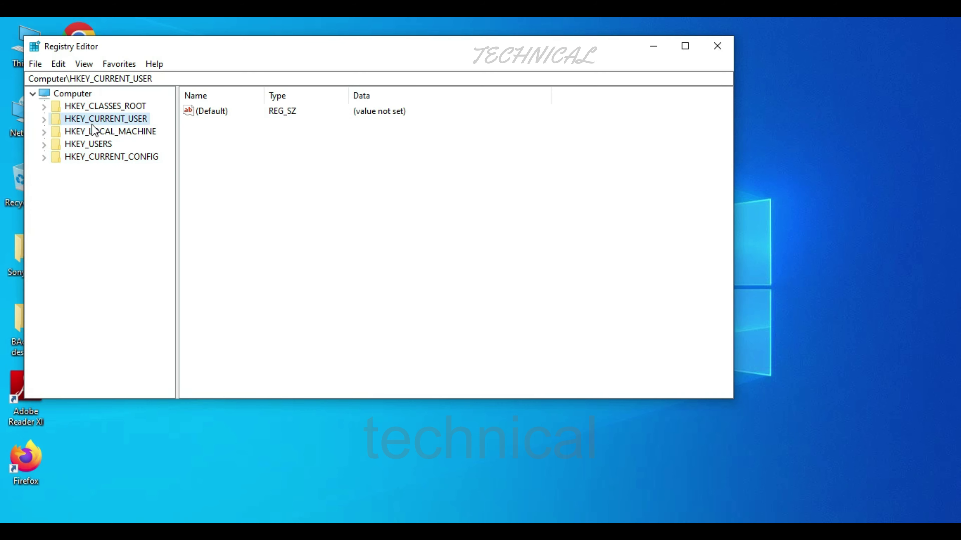
left_click(99, 155)
left_click(98, 118)
double_click(97, 115)
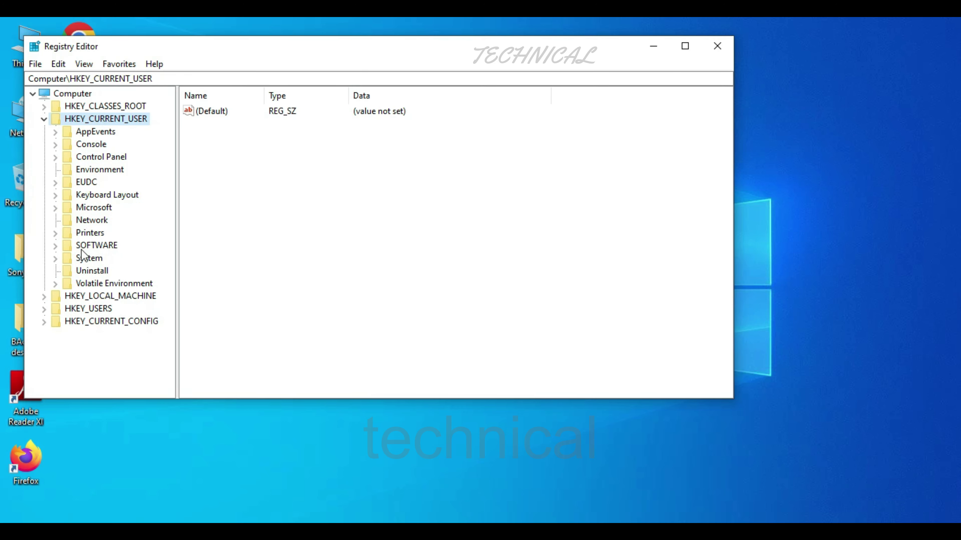
double_click(93, 246)
scroll(95, 189, "down", 5)
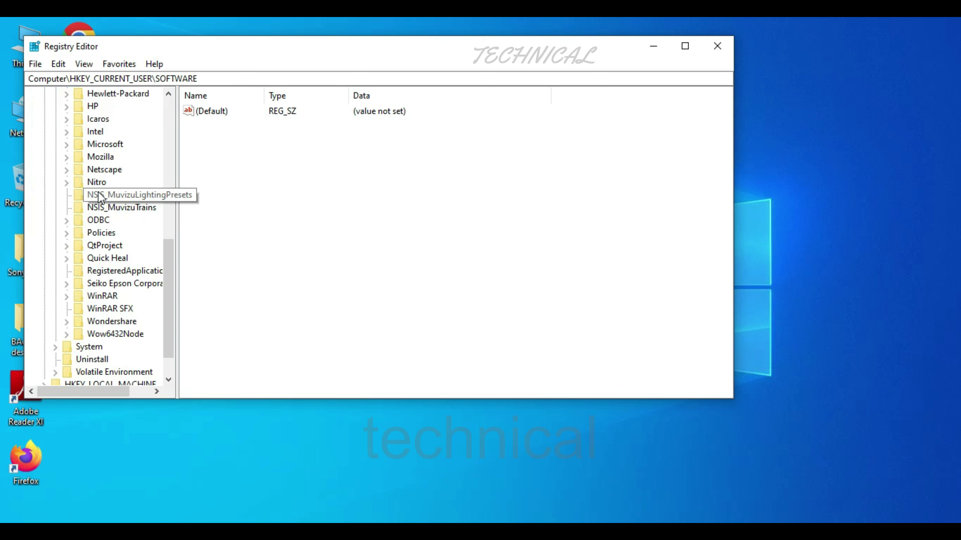
double_click(97, 145)
Expand Windows and CurrentVersion under HKEY_CURRENT_USER\SOFTWARE\Microsoft and open the Run key
scroll(113, 195, "down", 20)
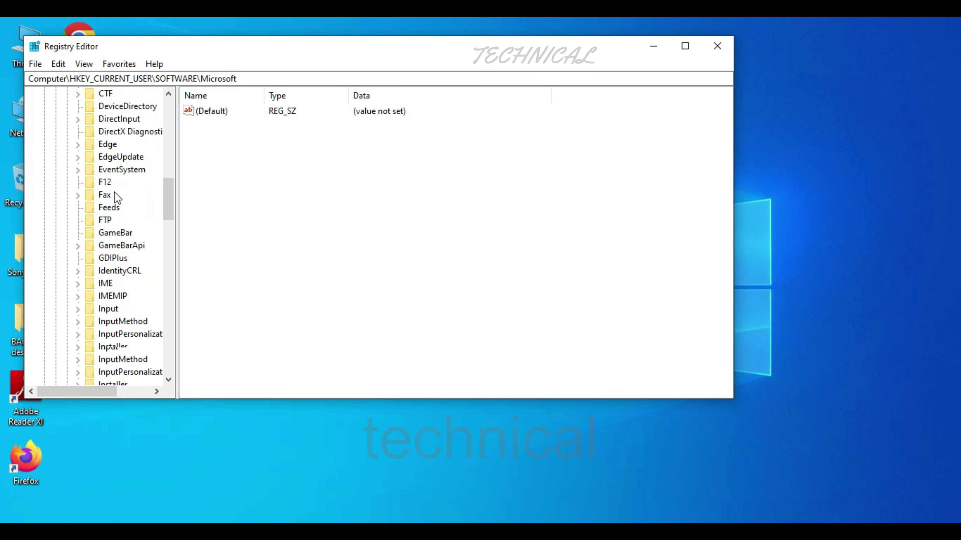
scroll(115, 197, "down", 5)
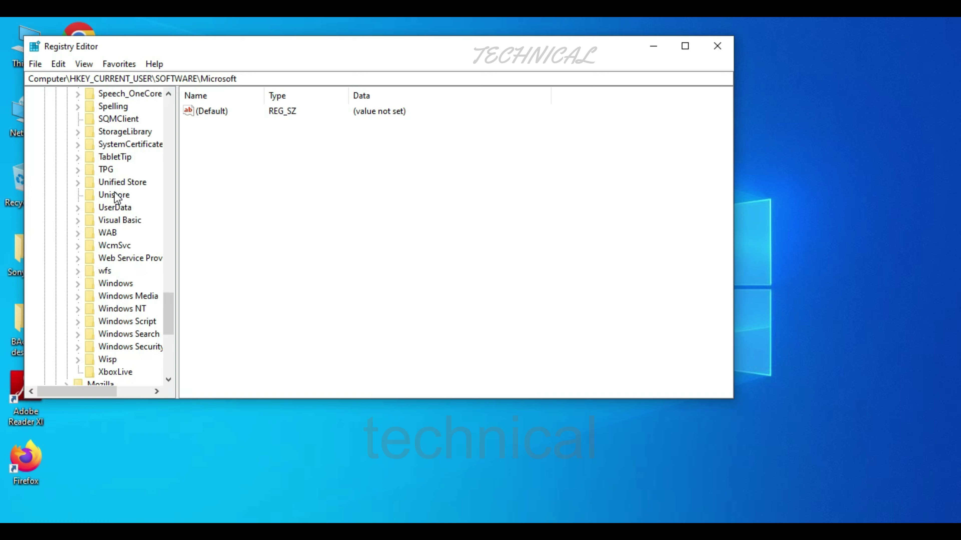
double_click(108, 282)
scroll(118, 348, "down", 3)
scroll(113, 352, "up", 1)
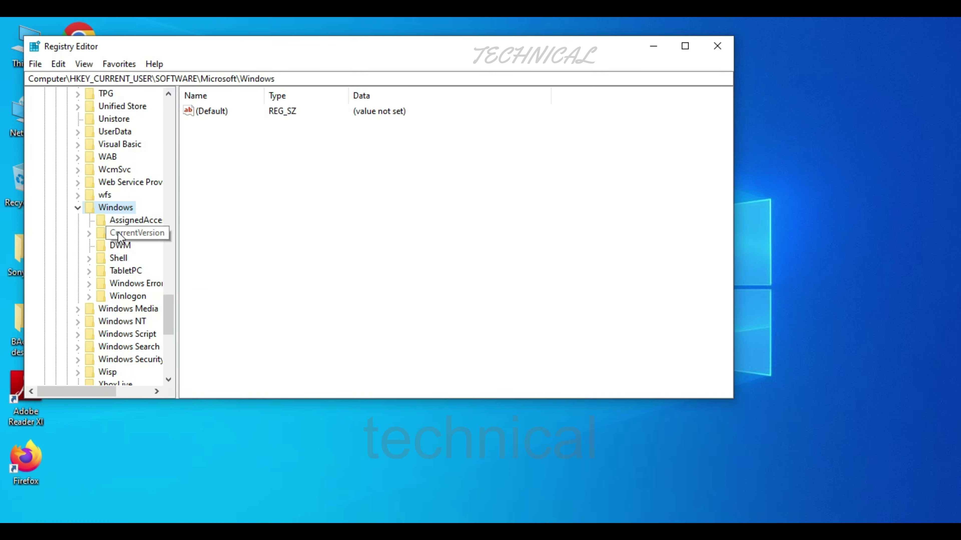
double_click(102, 239)
scroll(130, 331, "down", 13)
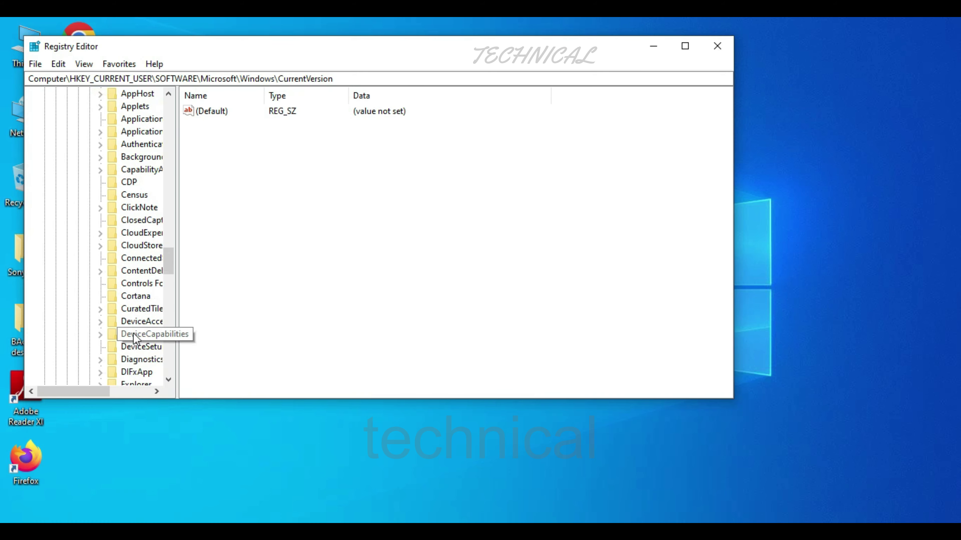
left_click(128, 323)
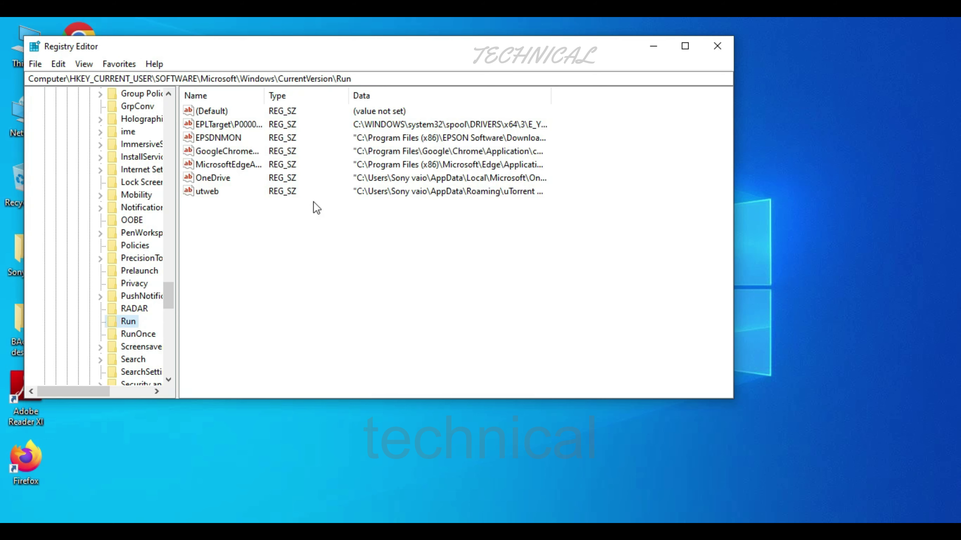
Widen the Data column to show more of the startup entries' program paths
left_click(251, 151)
left_click(244, 126)
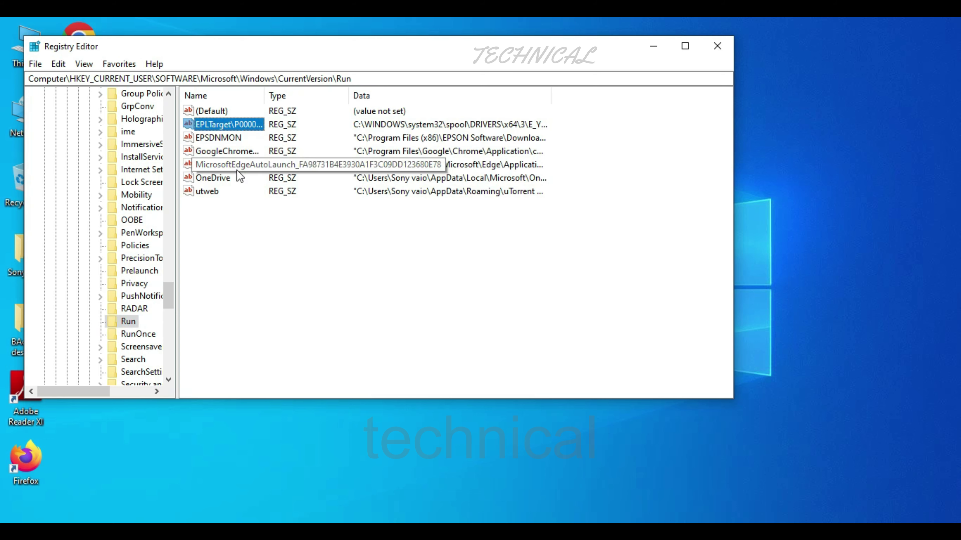
left_click_drag(551, 96, 640, 84)
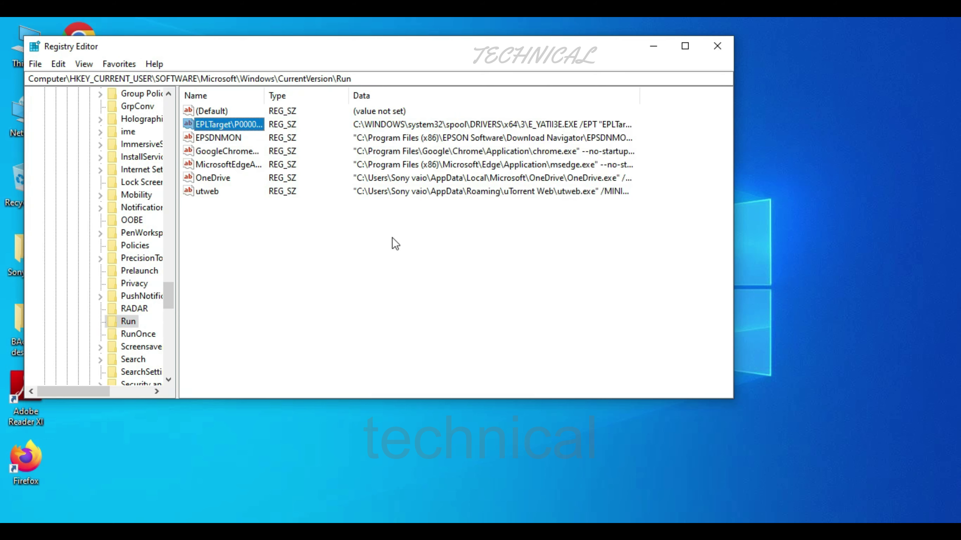
Delete the GoogleChromeAutoLaunch value from the current user's Run key and confirm the deletion
left_click(201, 139)
left_click(255, 151)
left_click(227, 152)
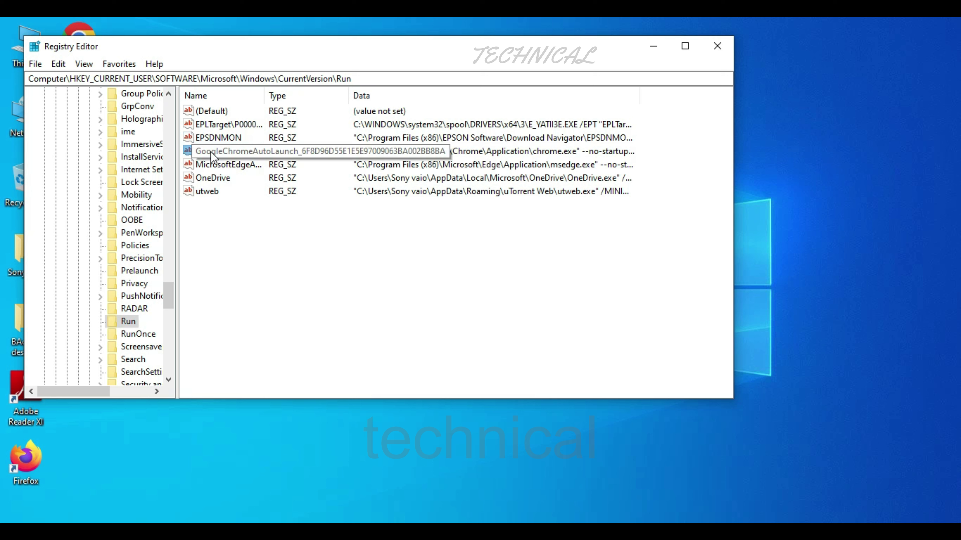
right_click(212, 151)
left_click(251, 199)
key("Return")
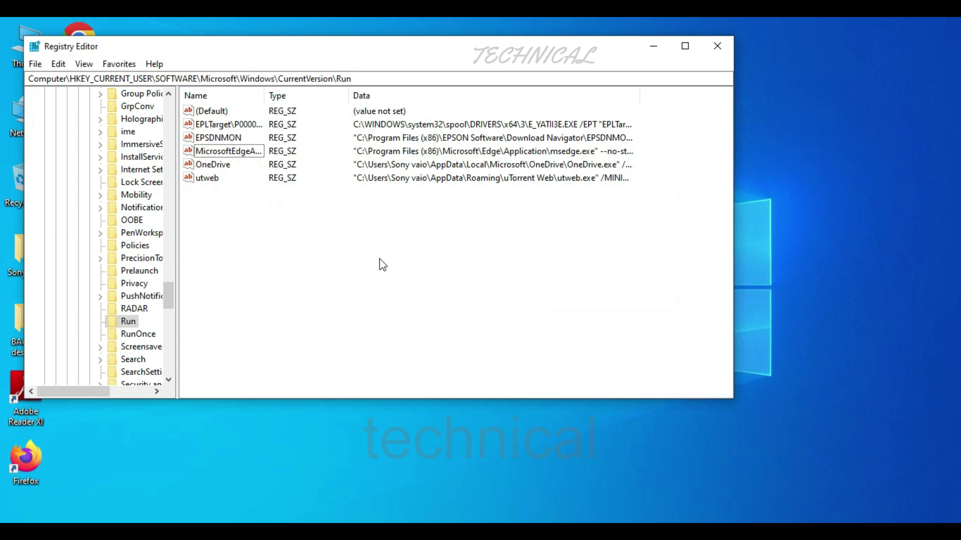
Delete the utweb startup value from the current user's Run key and confirm the deletion
left_click(200, 166)
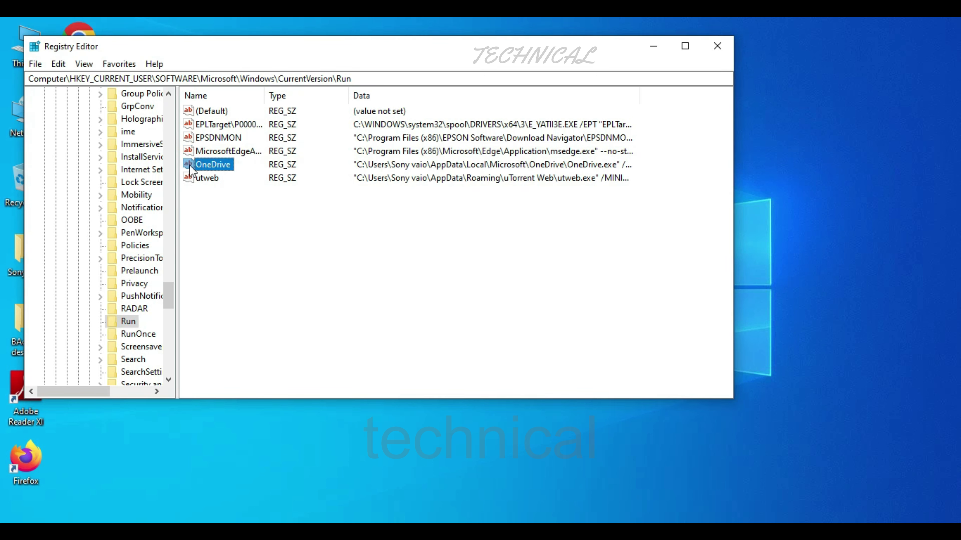
right_click(194, 177)
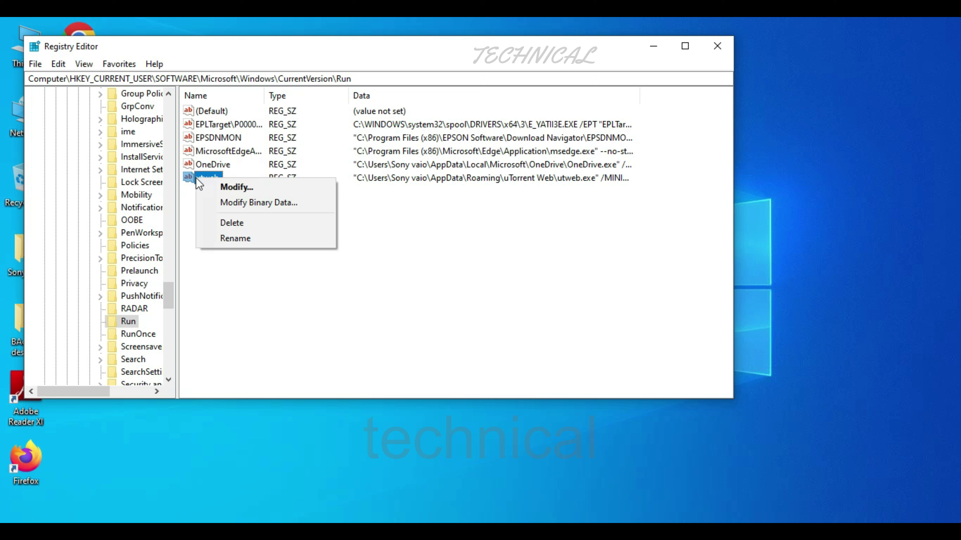
left_click(228, 223)
left_click(565, 281)
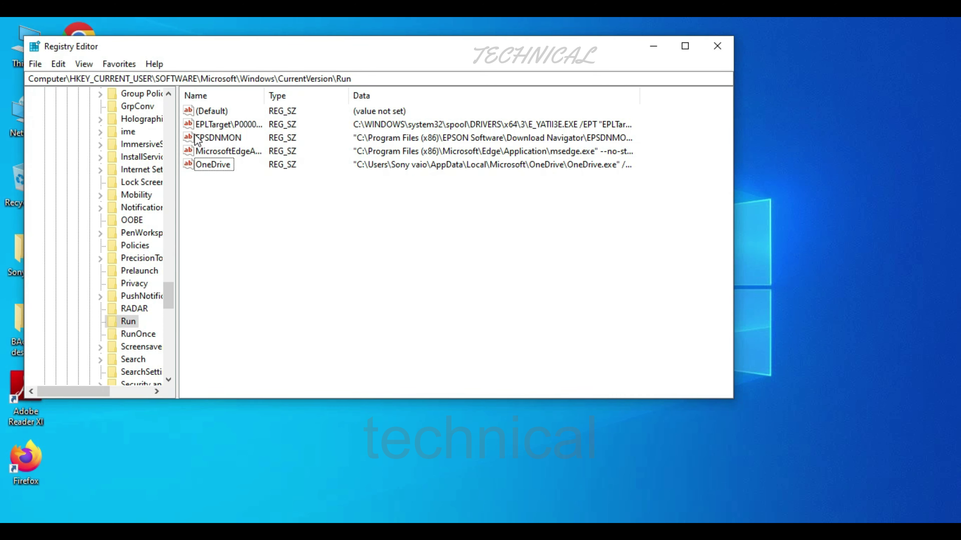
Review the EPSDNMON and MicrosoftEdgeAutoLaunch values in the Run key, and check the current user's RunOnce key
left_click(224, 137)
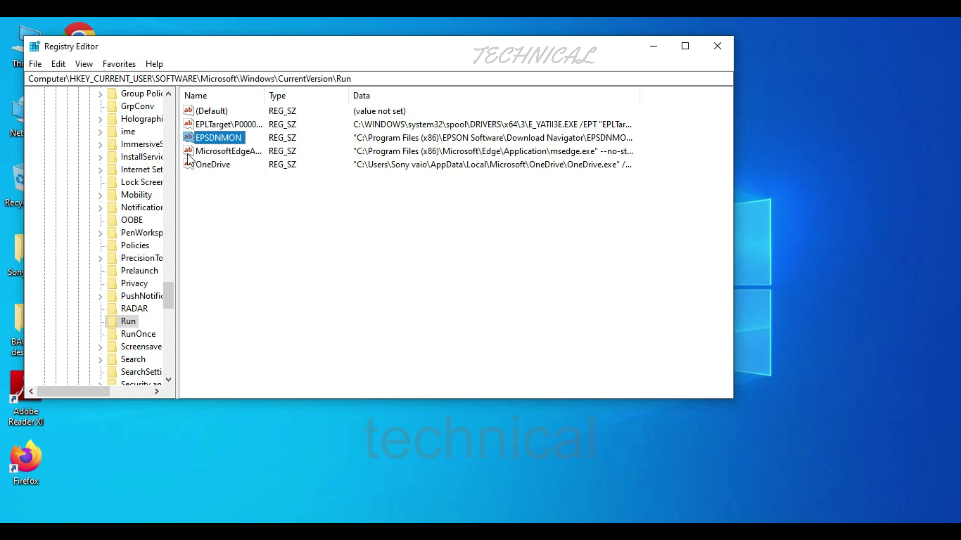
left_click(201, 151)
left_click(124, 334)
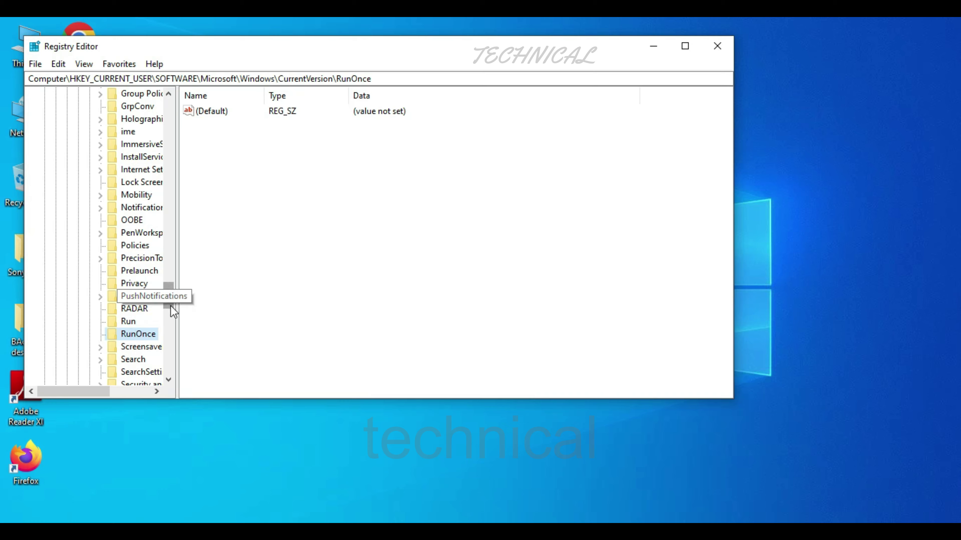
left_click_drag(171, 299, 177, 322)
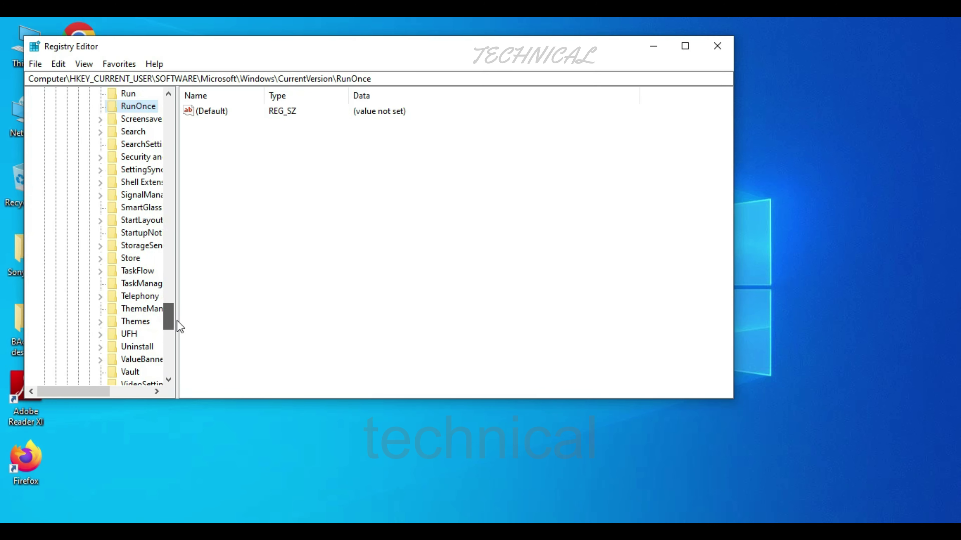
Collapse the key tree from RunOnce back up to HKEY_CURRENT_USER
left_click(302, 78)
key("BackSpace")
key("BackSpace")
key("BackSpace")
key("BackSpace")
key("BackSpace")
key("BackSpace")
key("BackSpace")
key("BackSpace")
key("BackSpace")
key("BackSpace")
key("BackSpace")
key("BackSpace")
key("BackSpace")
key("BackSpace")
key("BackSpace")
key("BackSpace")
key("BackSpace")
key("BackSpace")
key("BackSpace")
key("BackSpace")
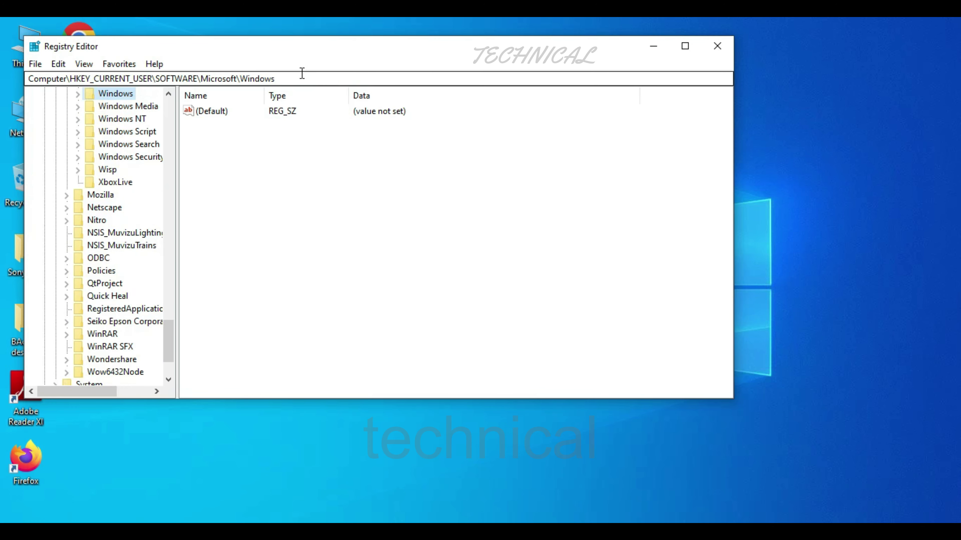
key("BackSpace")
key("BackSpace")
key("BackSpace")
key("BackSpace")
key("BackSpace")
key("BackSpace")
key("BackSpace")
key("BackSpace")
key("BackSpace")
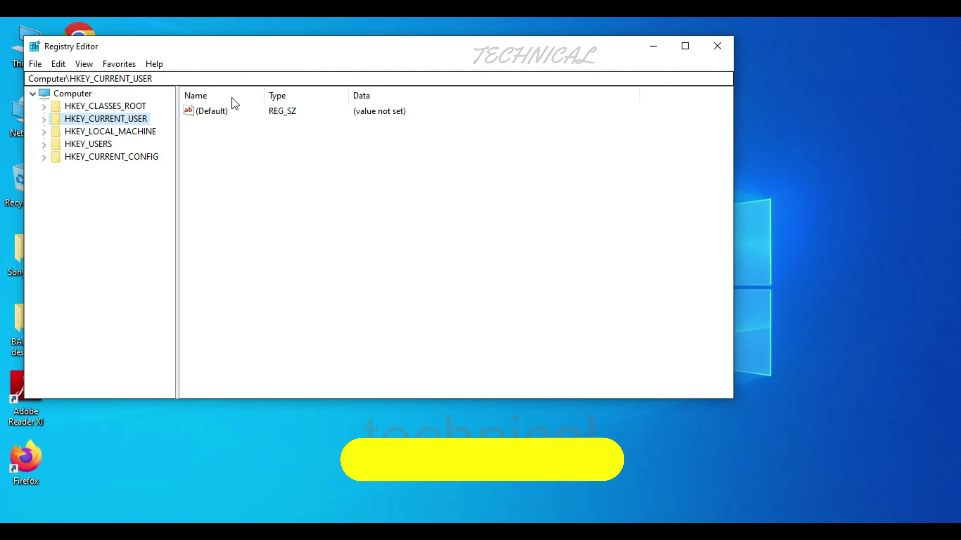
Exit Registry Editor
left_click(35, 64)
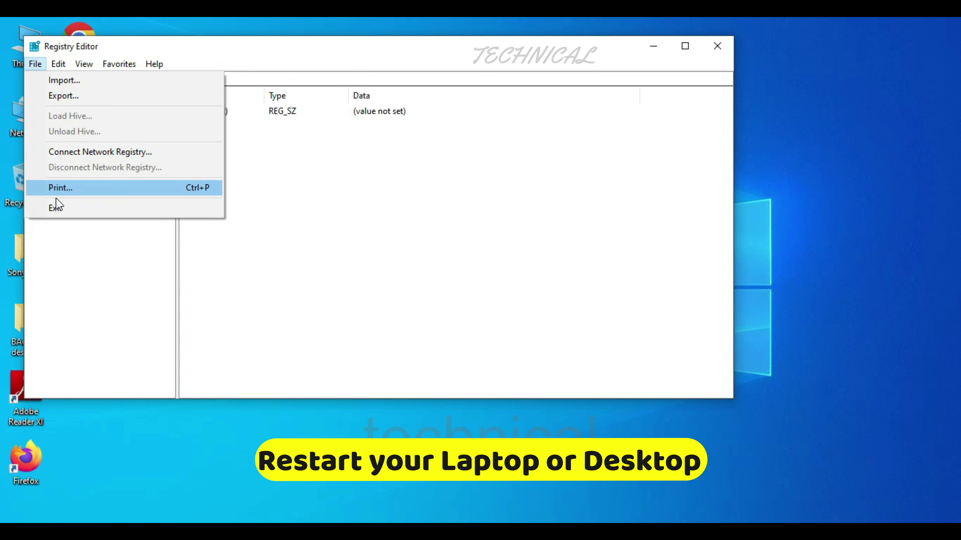